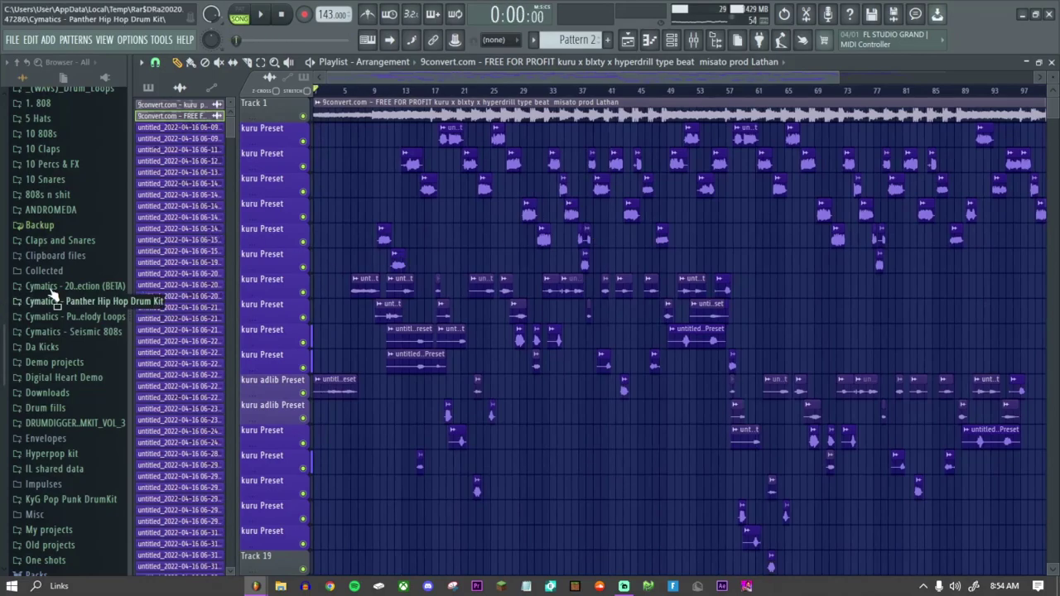
Open the mixer and inspect the effect chains on the kuru Preset and kuru adlib Preset inserts
left_click(694, 41)
left_click(502, 160)
left_click(530, 151)
left_click(518, 158)
left_click(530, 157)
left_click(520, 157)
left_click(527, 155)
left_click(516, 148)
left_click(523, 142)
left_click(515, 147)
left_click(523, 141)
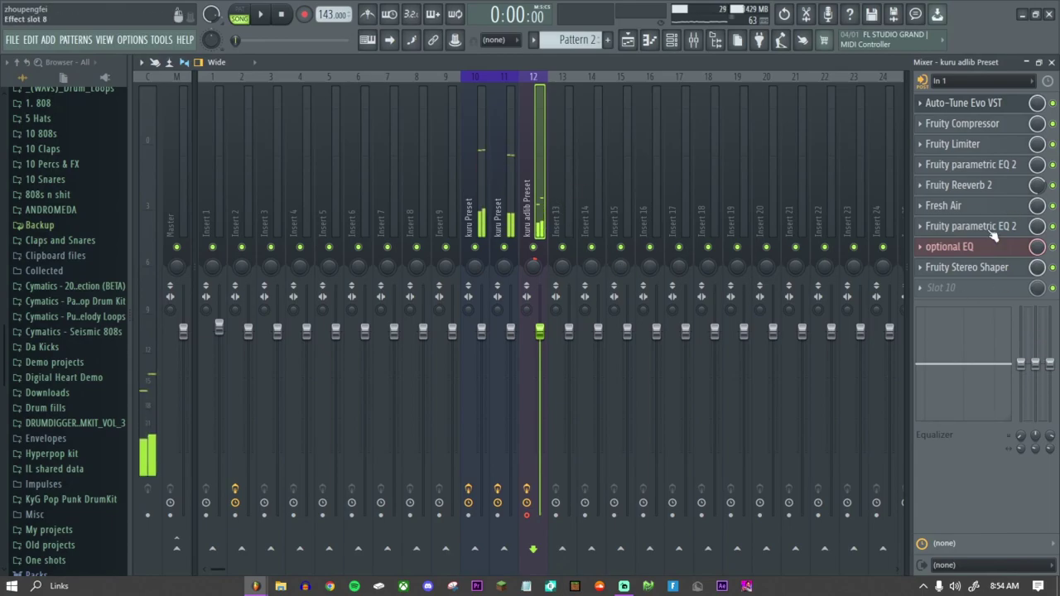
Route the kuru Preset on insert 11 to the Master and re-enable the muted kuru Preset and kuru adlib Preset inserts
left_click(519, 190)
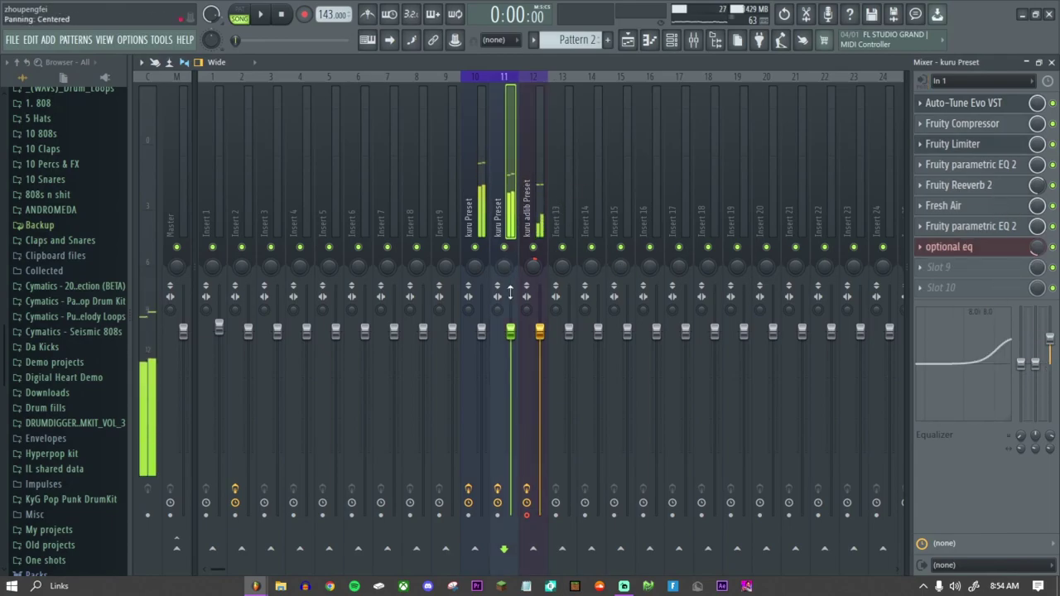
left_click(176, 546)
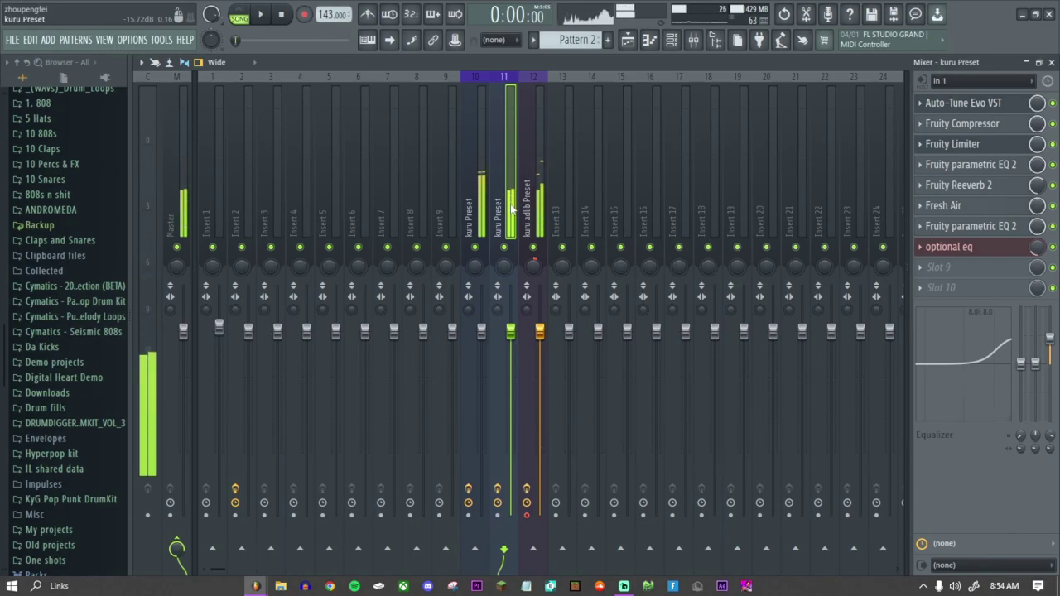
left_click(536, 211)
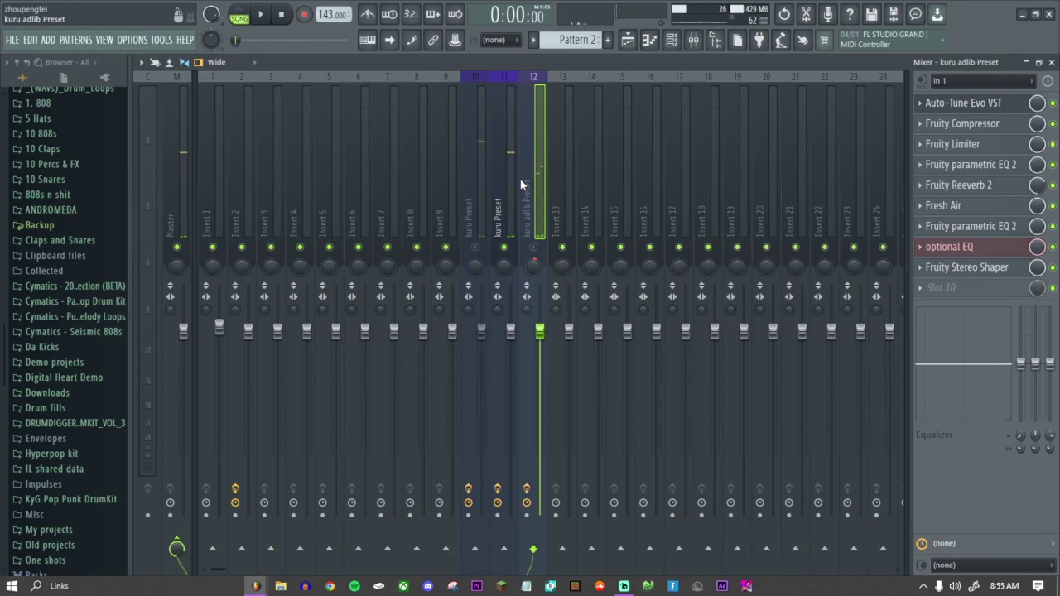
right_click(534, 248)
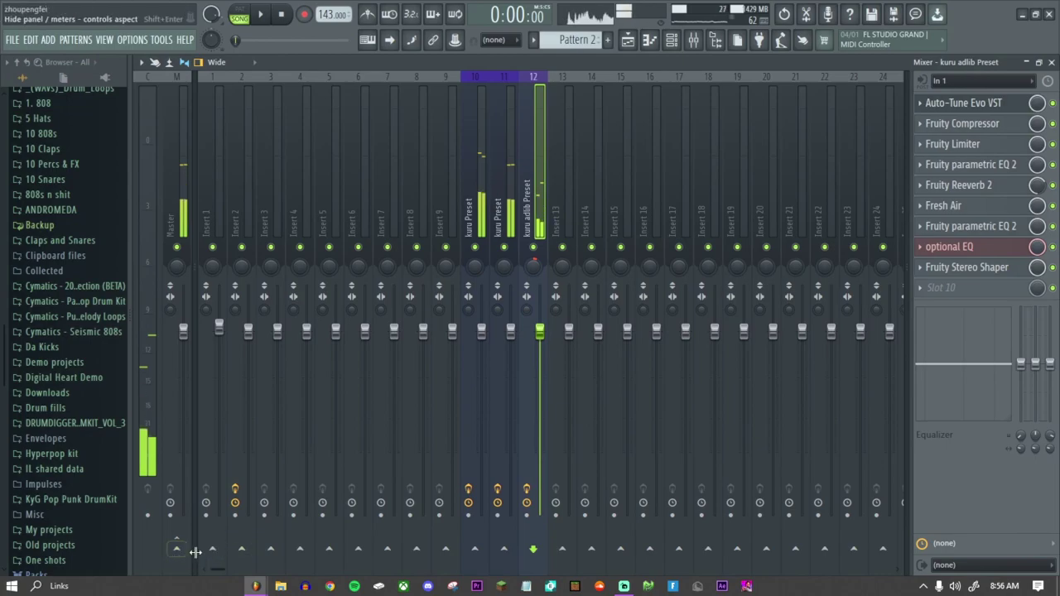
left_click(503, 217)
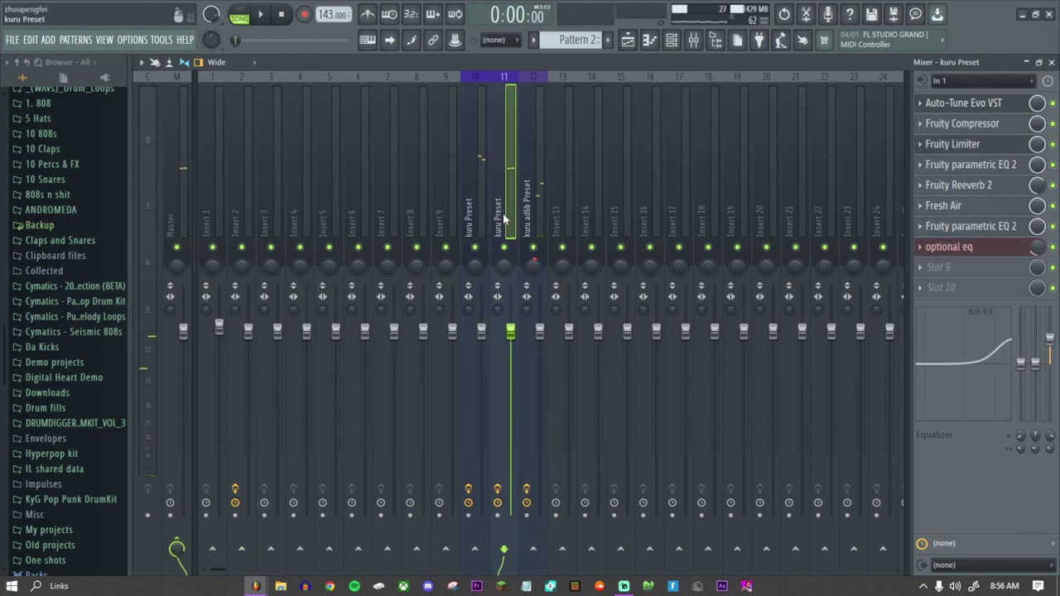
Return to the playlist and play back the arrangement with the beat, including a passage from about bar 17
key("F5")
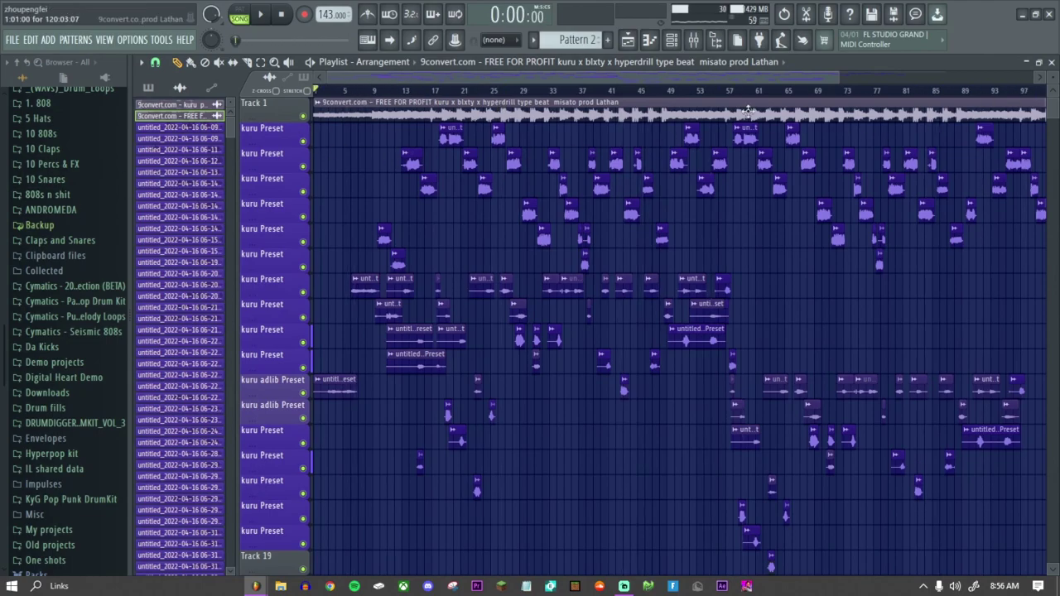
scroll(669, 84, "down", 2)
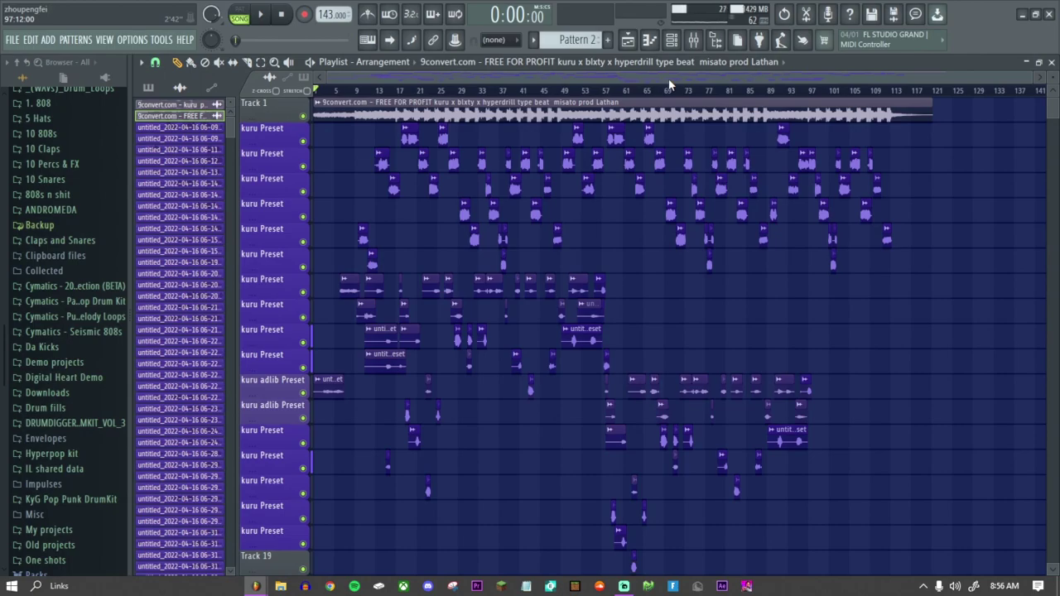
key("space")
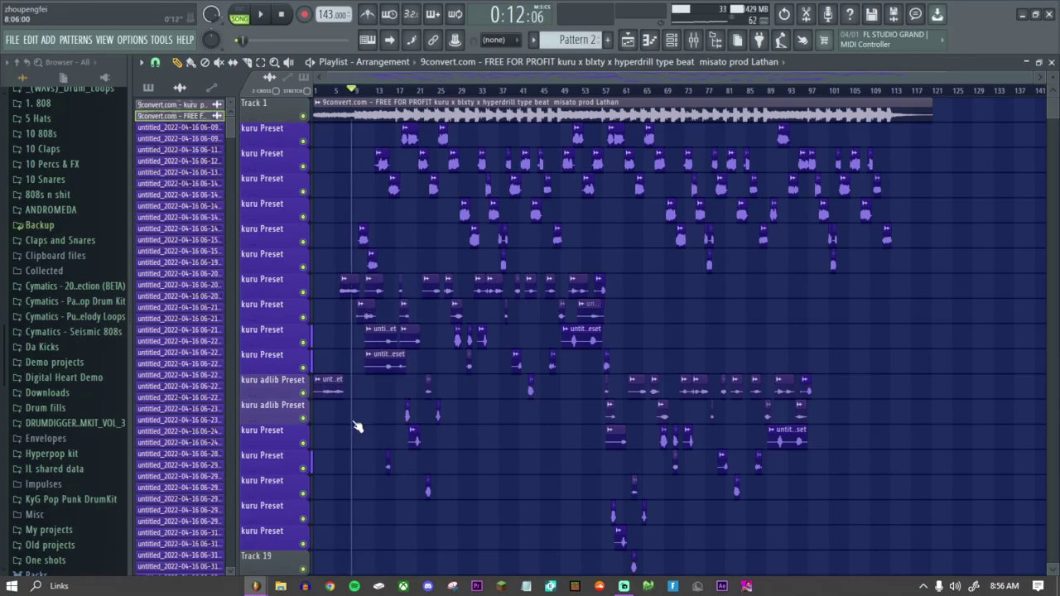
key("space")
scroll(357, 500, "up", 3)
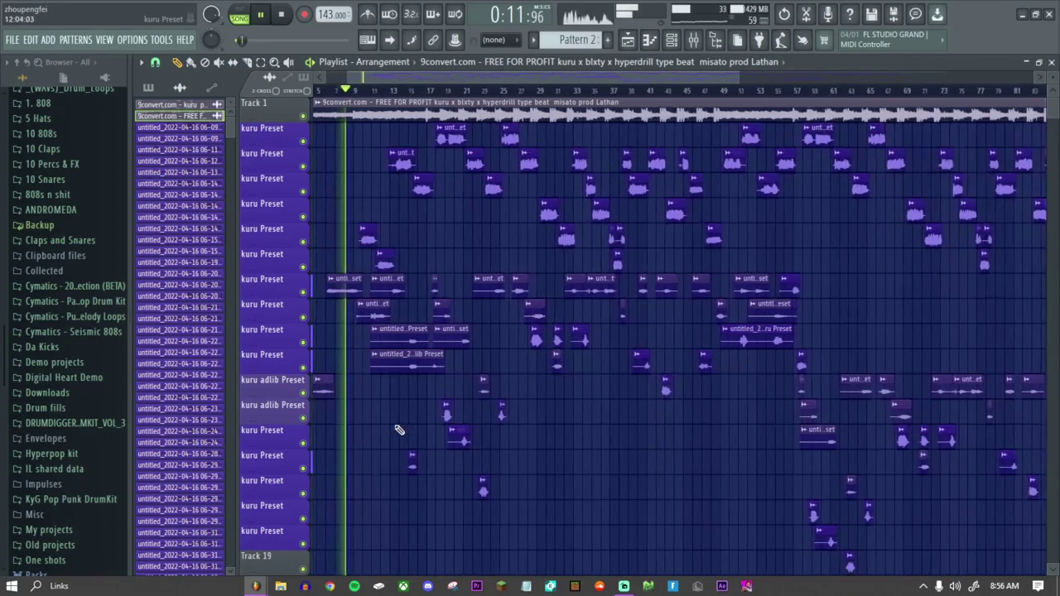
left_click(436, 90)
scroll(429, 105, "up", 2)
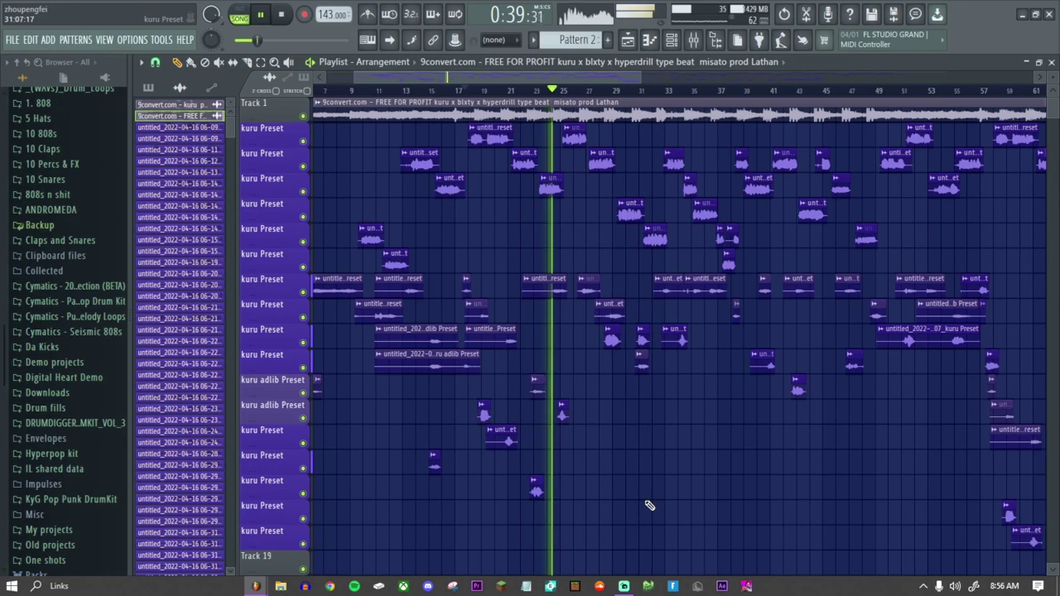
key("space")
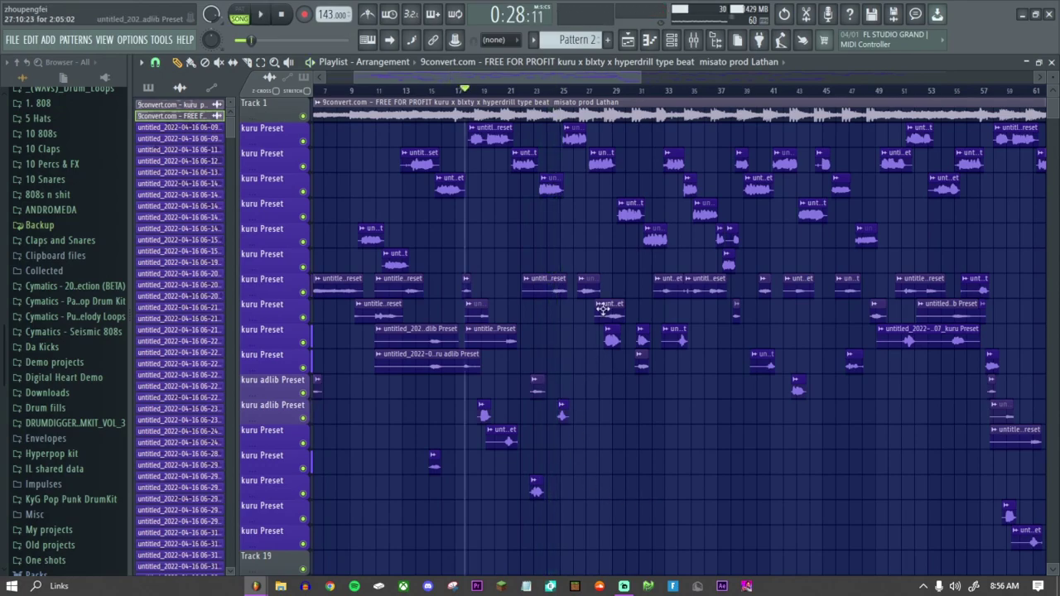
Mute the beat on Track 1 and listen to the vocal tracks on their own
scroll(416, 174, "down", 3)
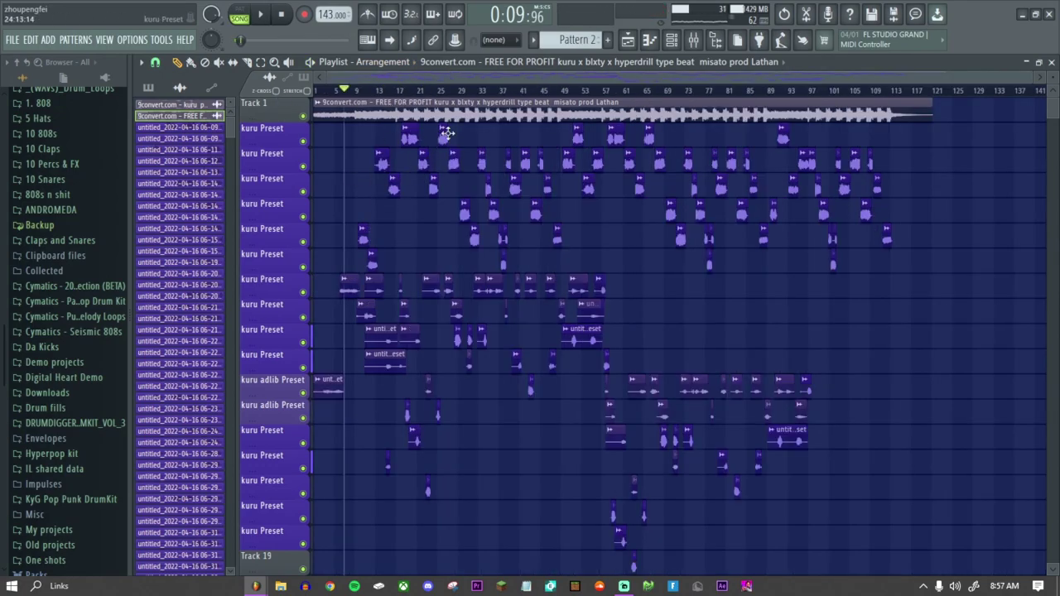
scroll(513, 230, "down", 3)
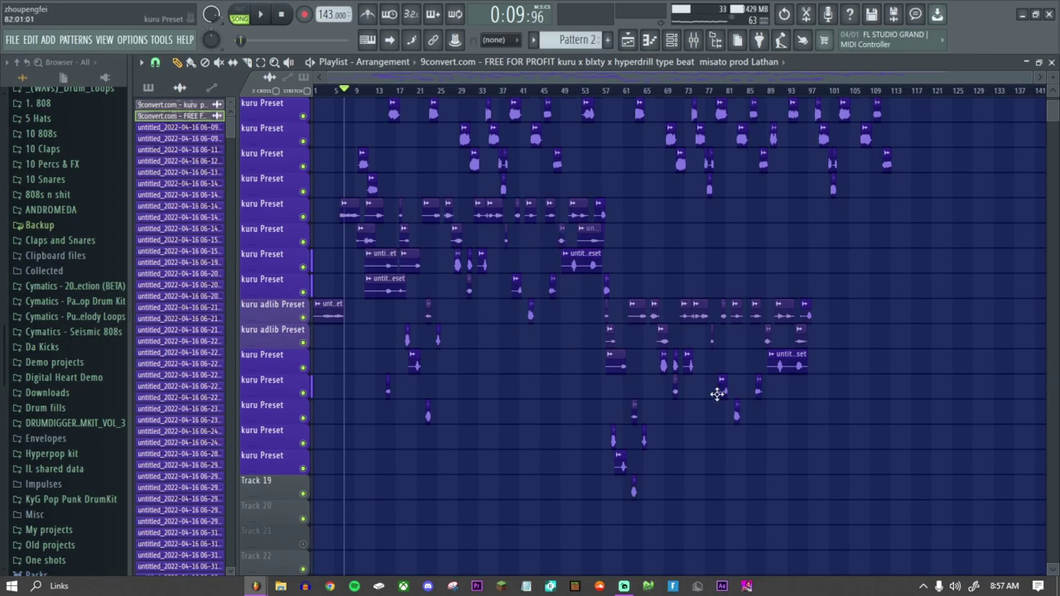
scroll(390, 238, "up", 3)
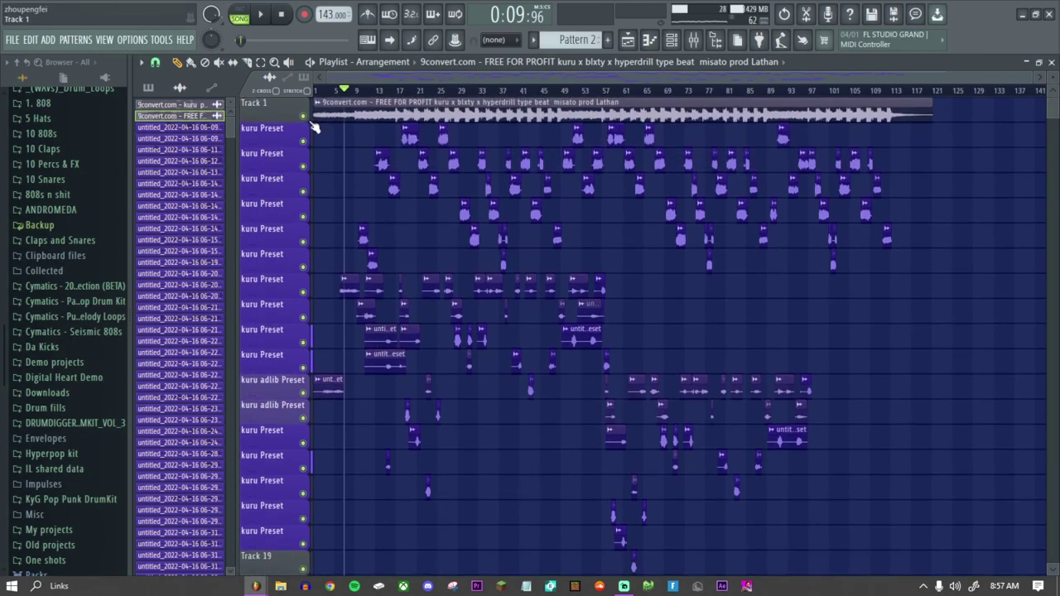
left_click(303, 117)
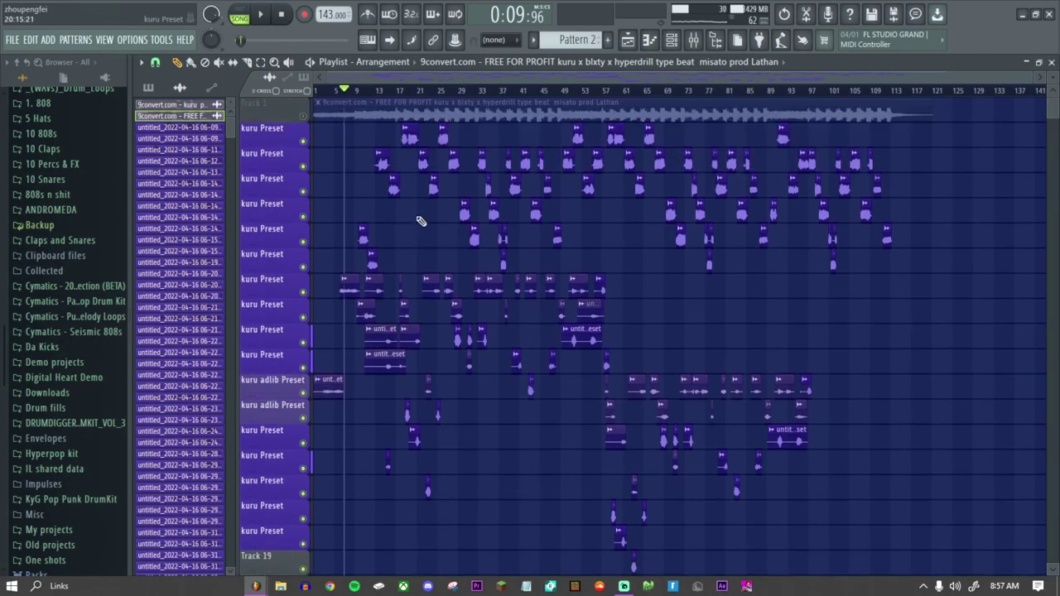
key("space")
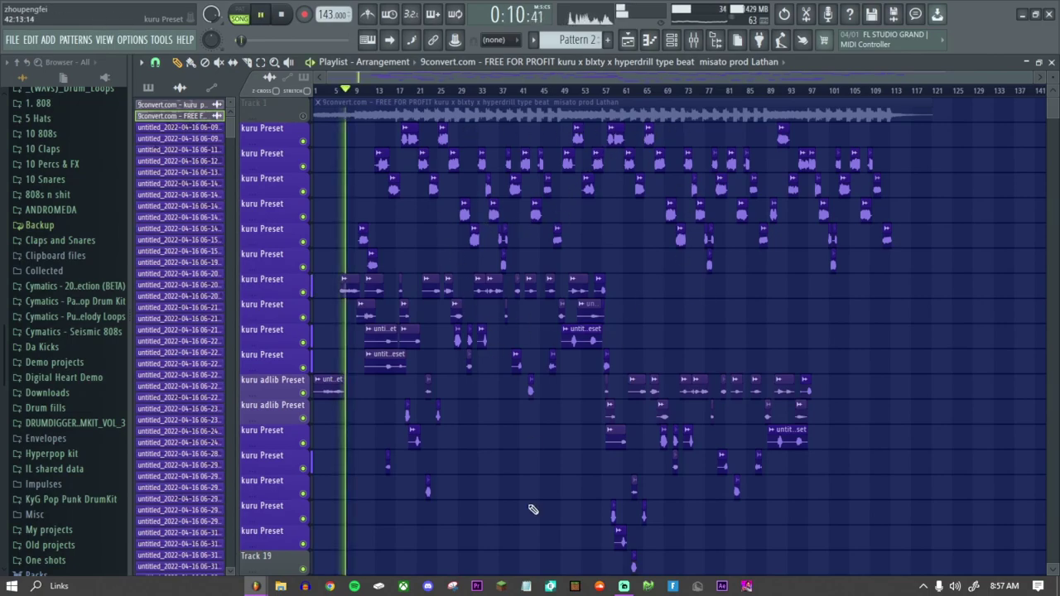
scroll(532, 534, "up", 5)
left_click_drag(527, 78, 418, 289)
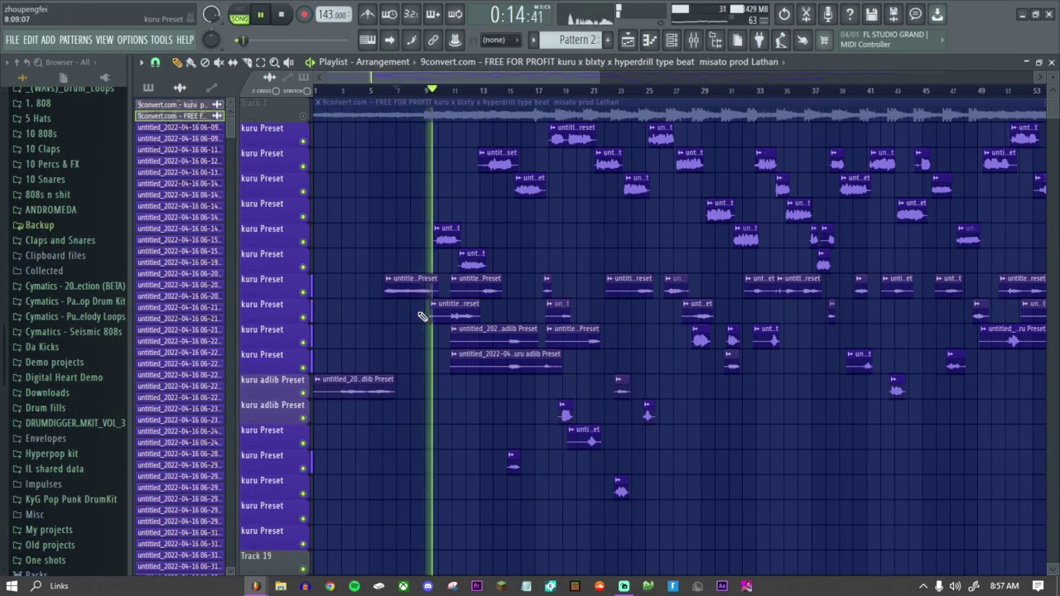
scroll(428, 395, "up", 3)
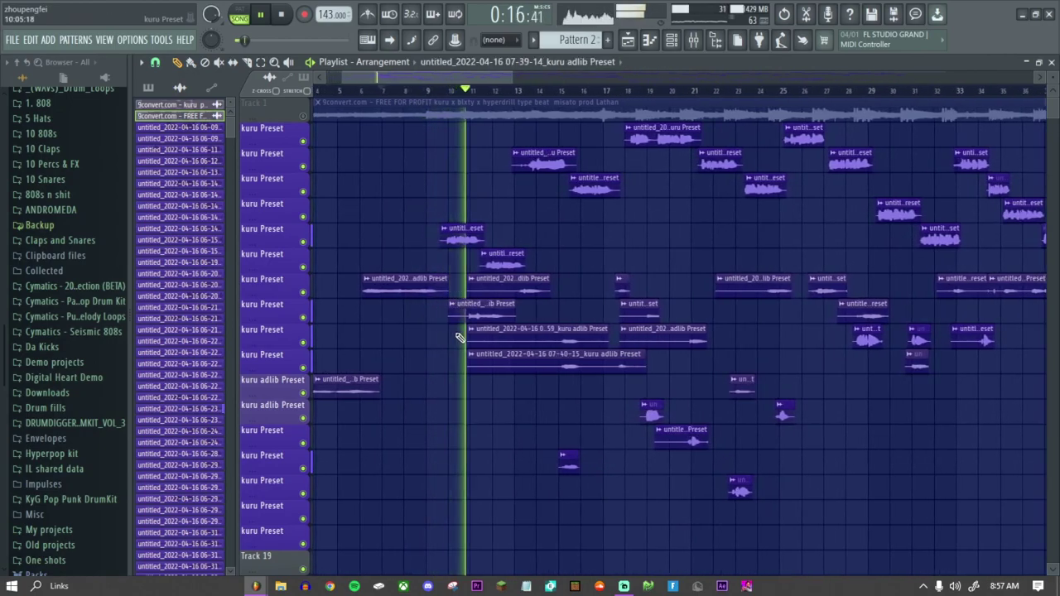
scroll(463, 438, "down", 4)
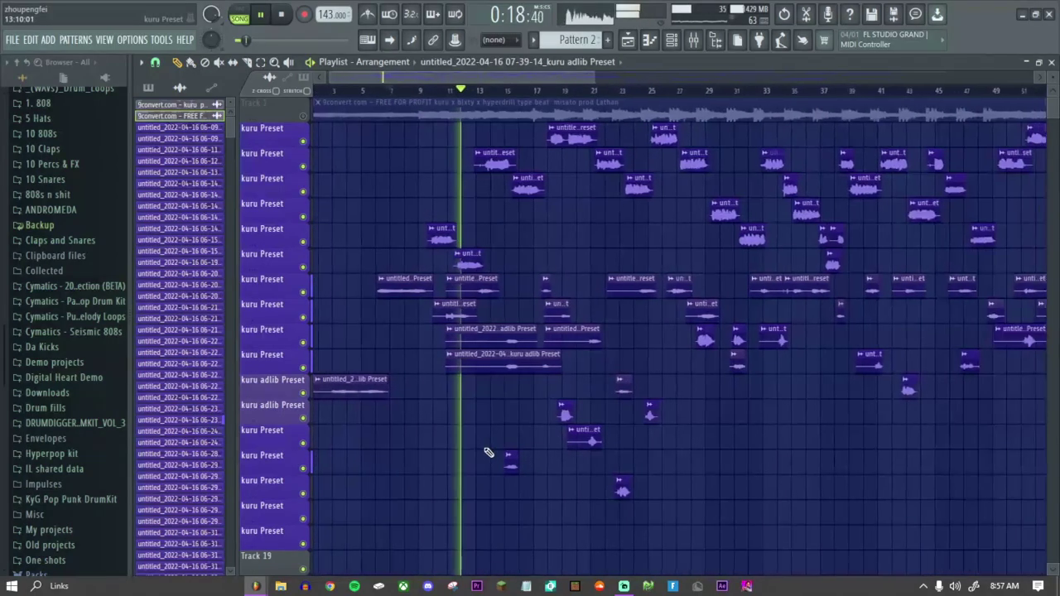
scroll(468, 440, "up", 5)
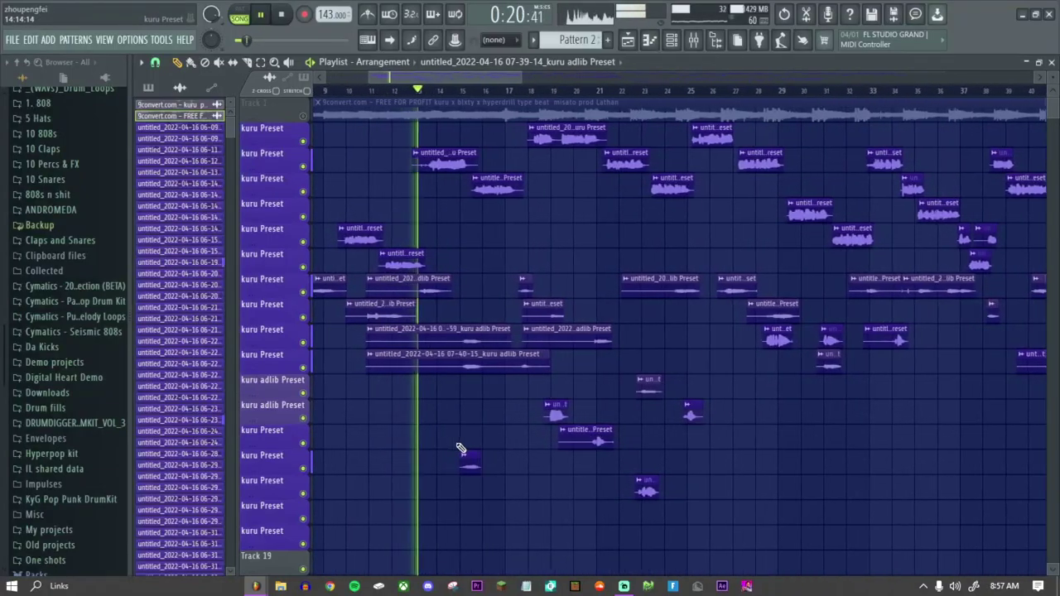
scroll(414, 447, "down", 3)
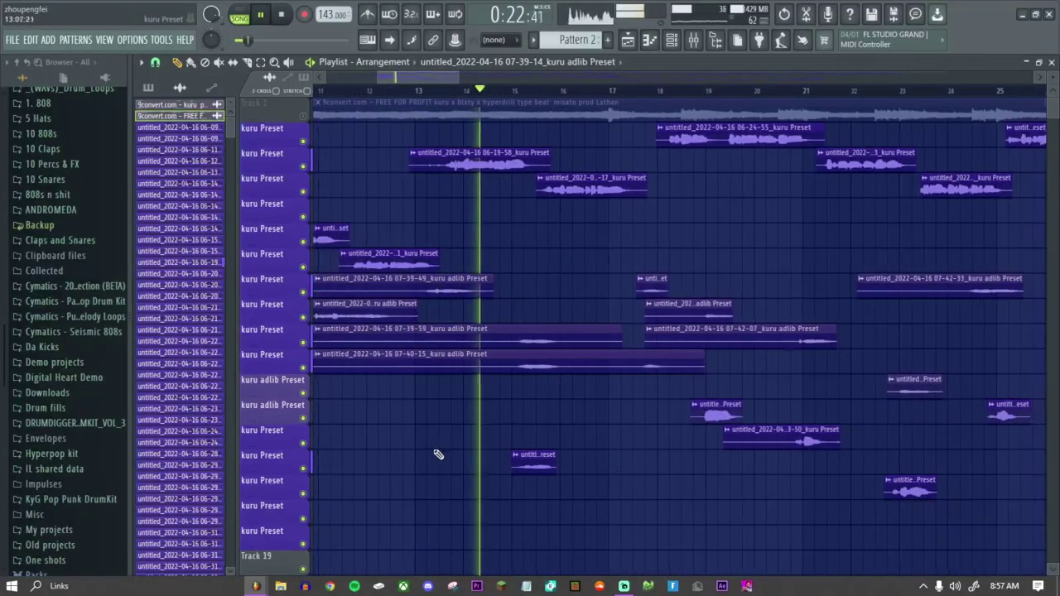
scroll(344, 466, "down", 3)
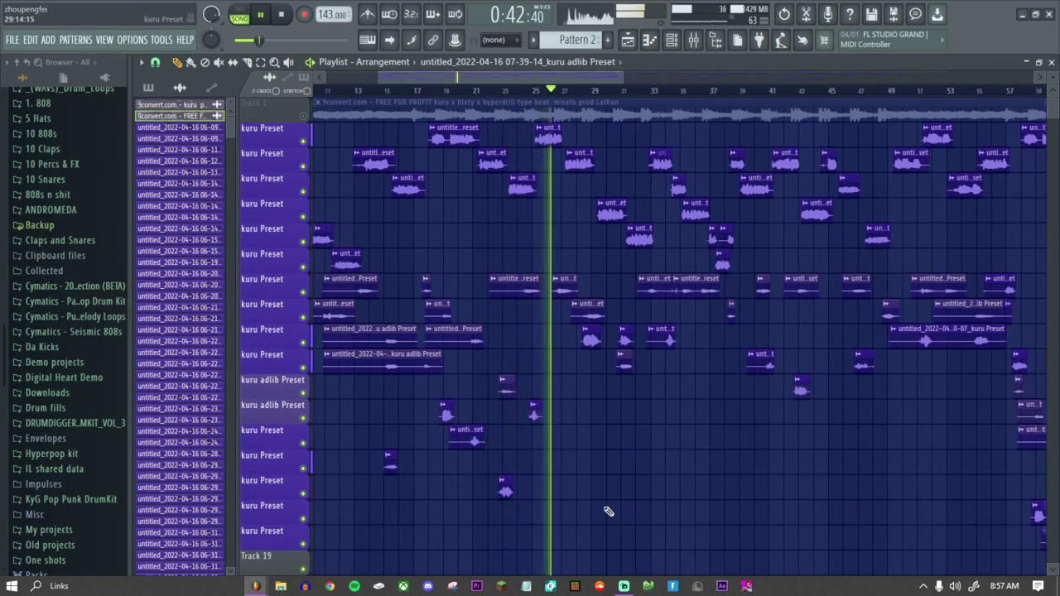
scroll(609, 512, "down", 2)
key("space")
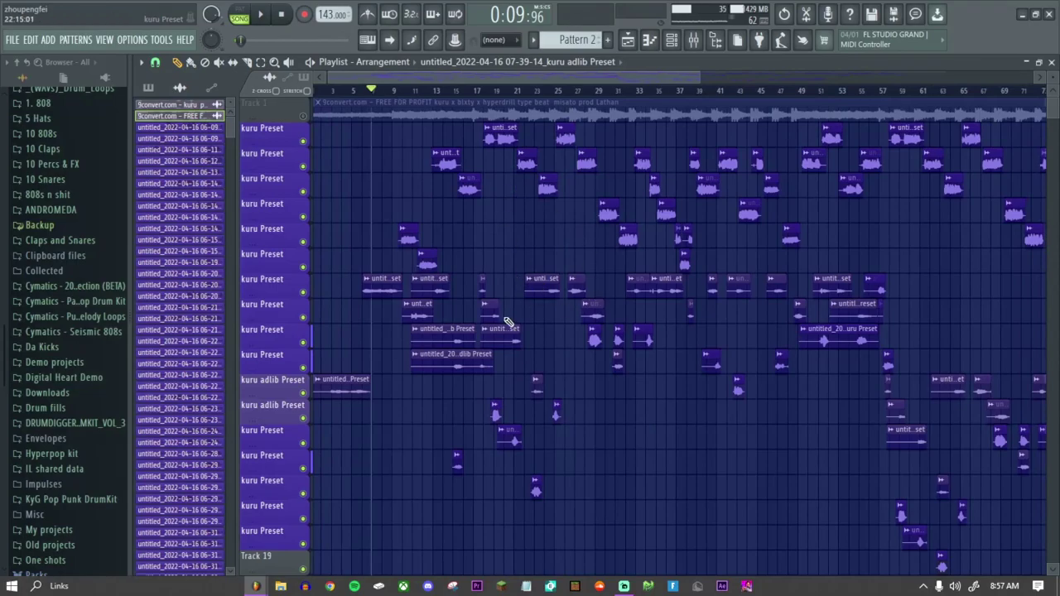
Unmute the beat on Track 1 and play back the vocals together with it
left_click(304, 116)
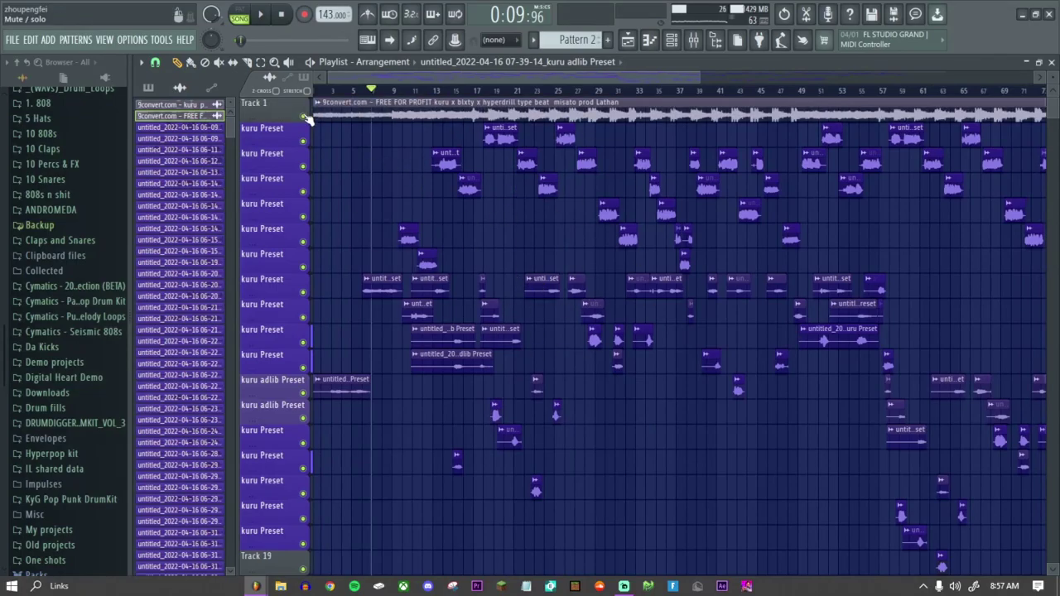
key("space")
scroll(396, 430, "up", 3)
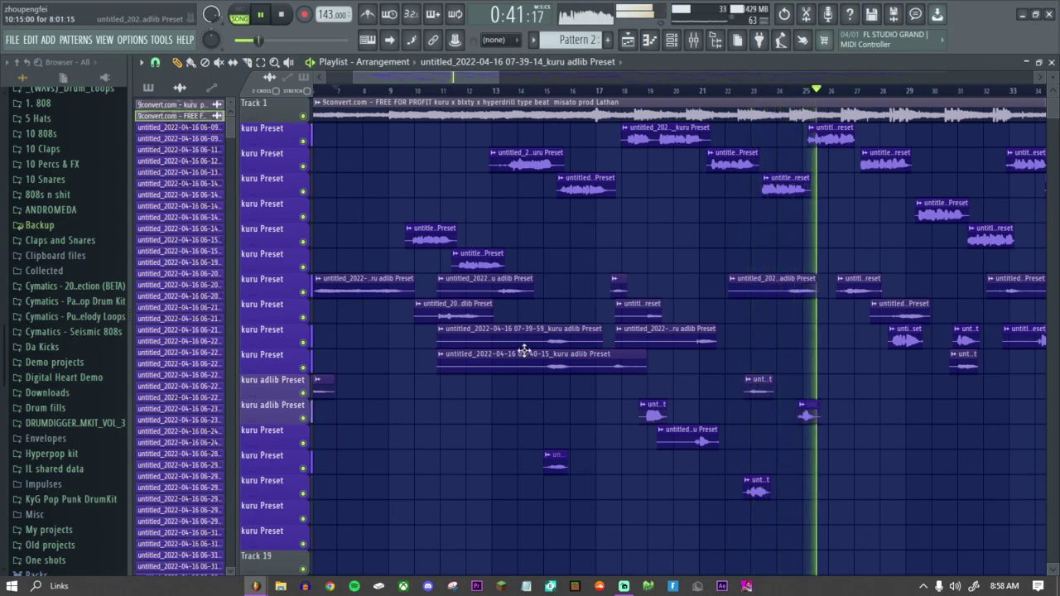
left_click_drag(498, 77, 819, 89)
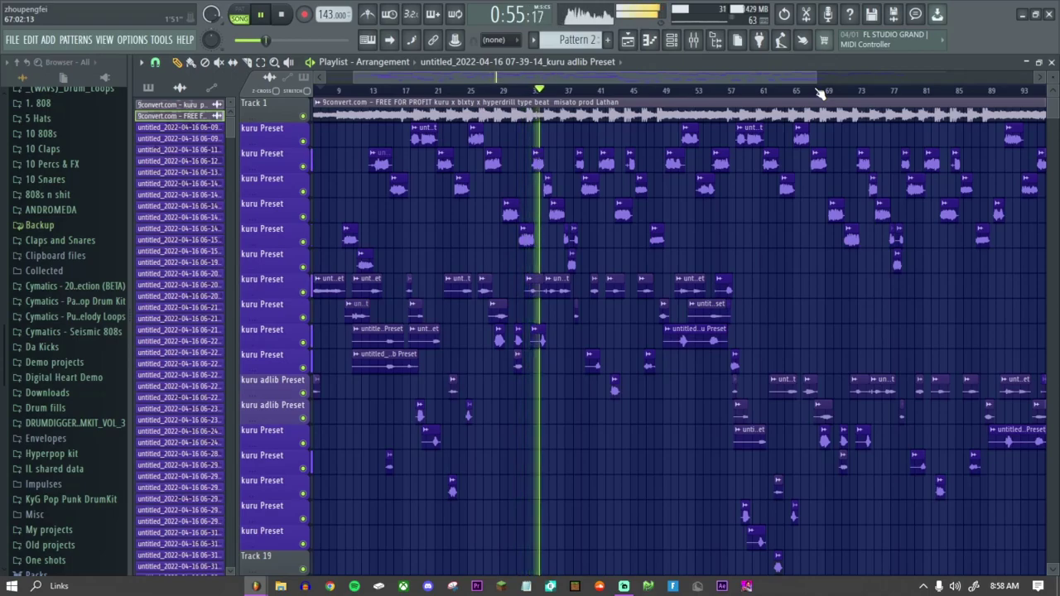
key("space")
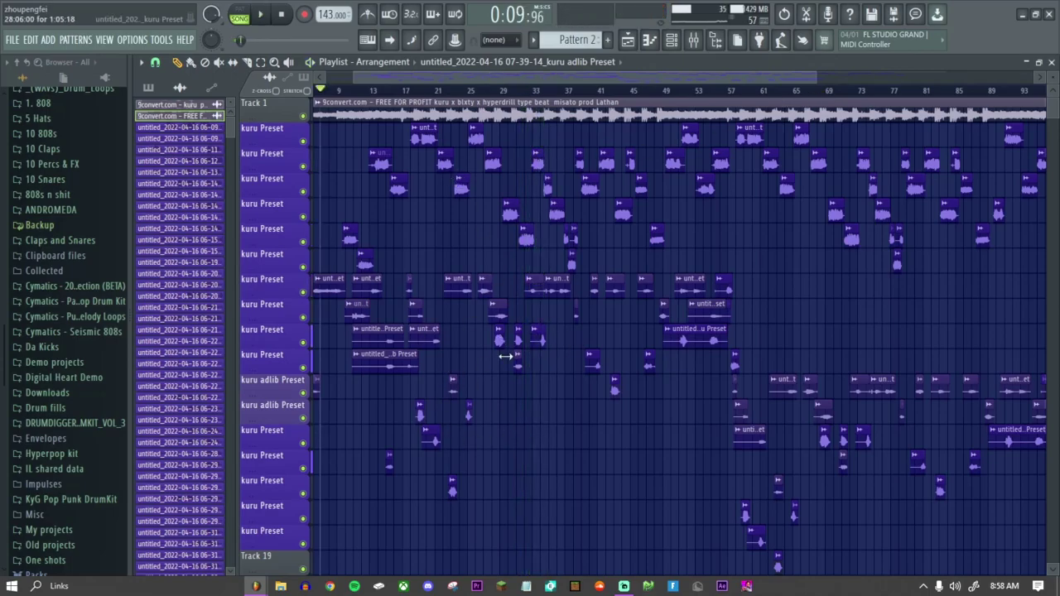
Place the "kuru pretty things" audio clip on Track 22 from bar 1 and solo that track
scroll(605, 511, "down", 4)
scroll(563, 502, "up", 4)
left_click_drag(176, 105, 348, 570)
scroll(431, 398, "down", 3)
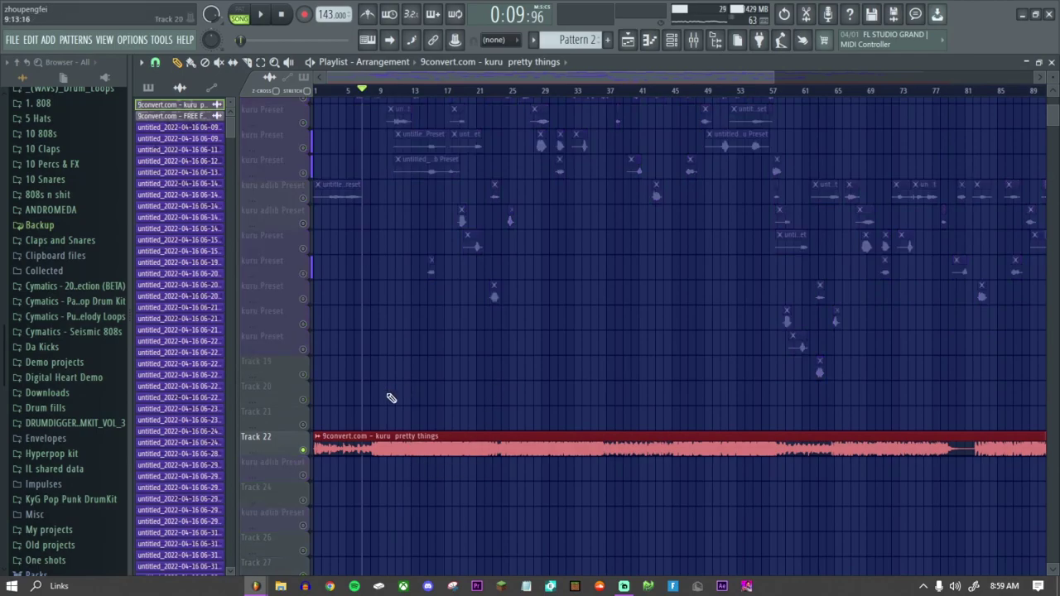
Open the channel settings of the "kuru pretty things" clip to examine its time-stretching controls, and minimize them
scroll(381, 468, "up", 2)
right_click(318, 444)
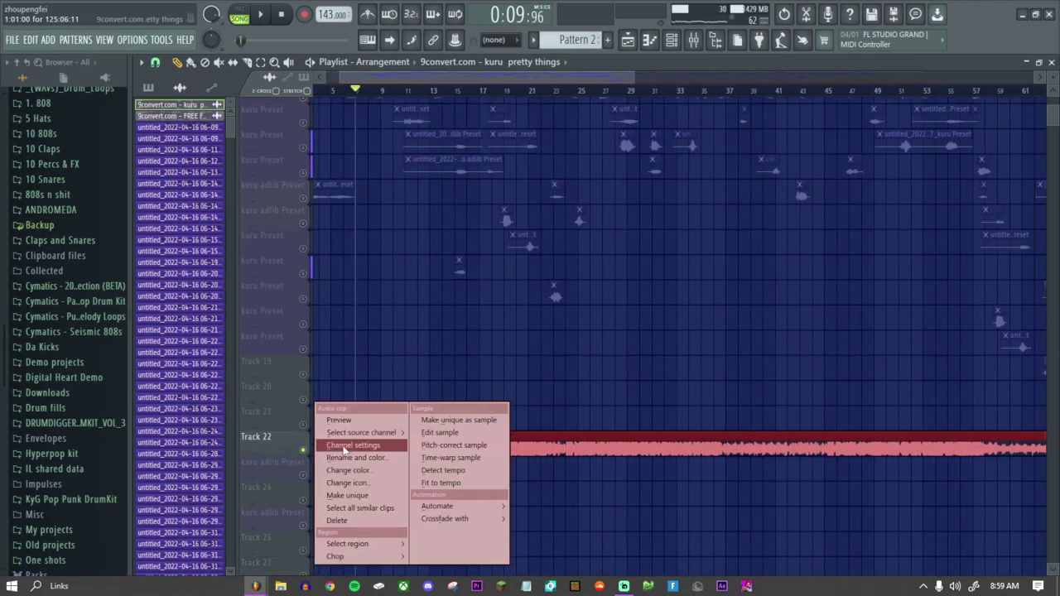
left_click(348, 446)
left_click(586, 210)
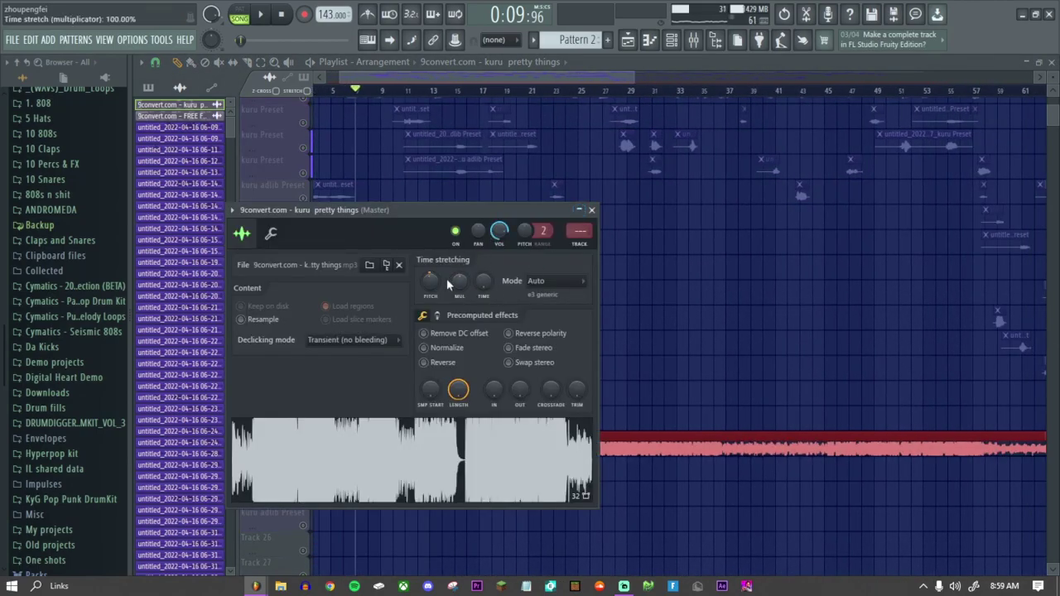
left_click(579, 210)
Play the soloed "kuru pretty things" clip from about bar 9 and stop playback
left_click_drag(378, 90, 408, 96)
key("space")
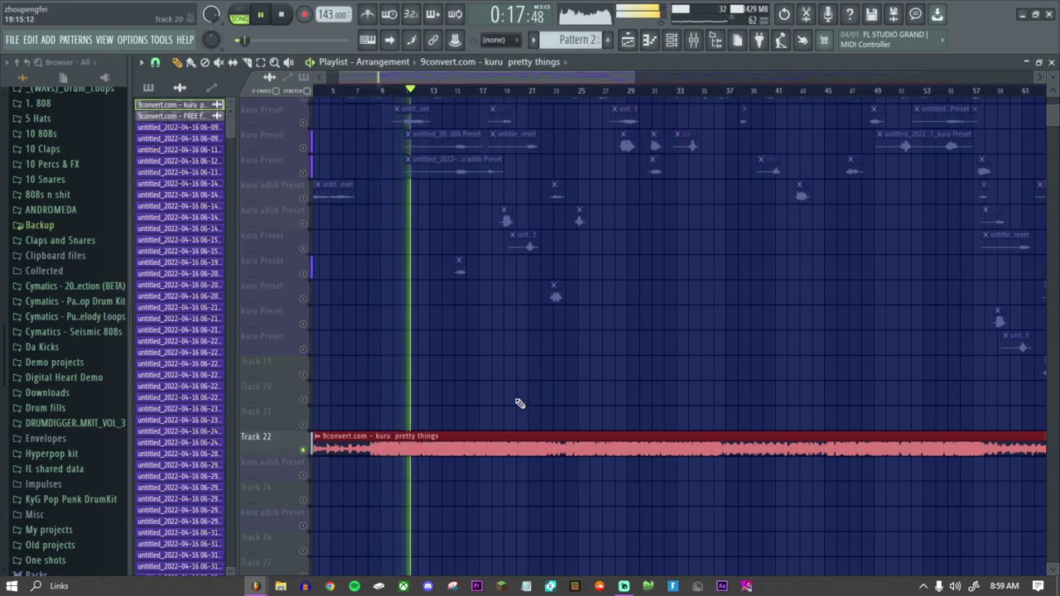
key("space")
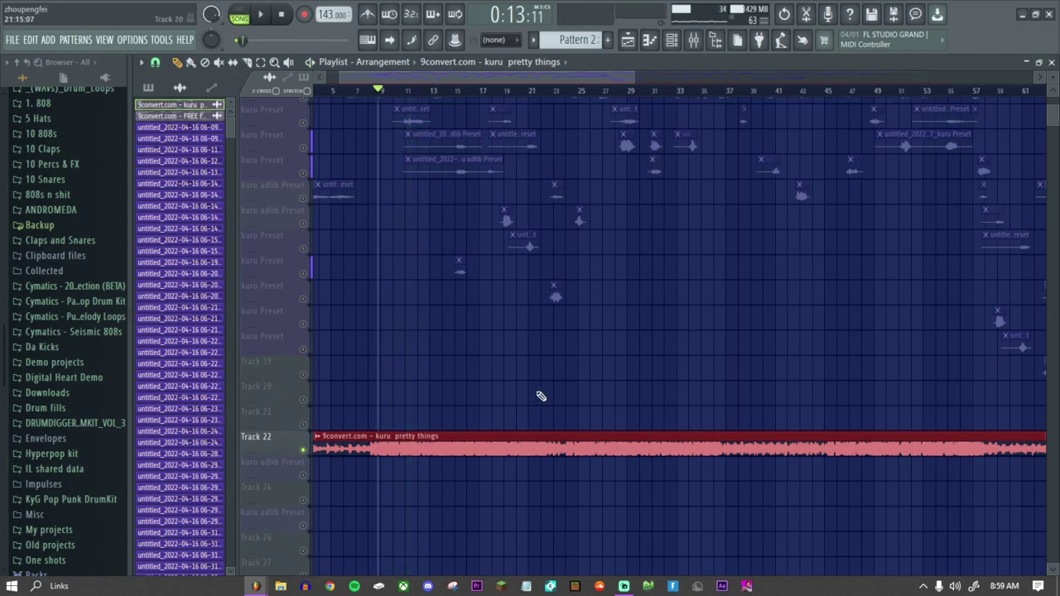
Change the time-stretching pitch in the "kuru pretty things" clip's channel settings and play the clip again
left_click(316, 437)
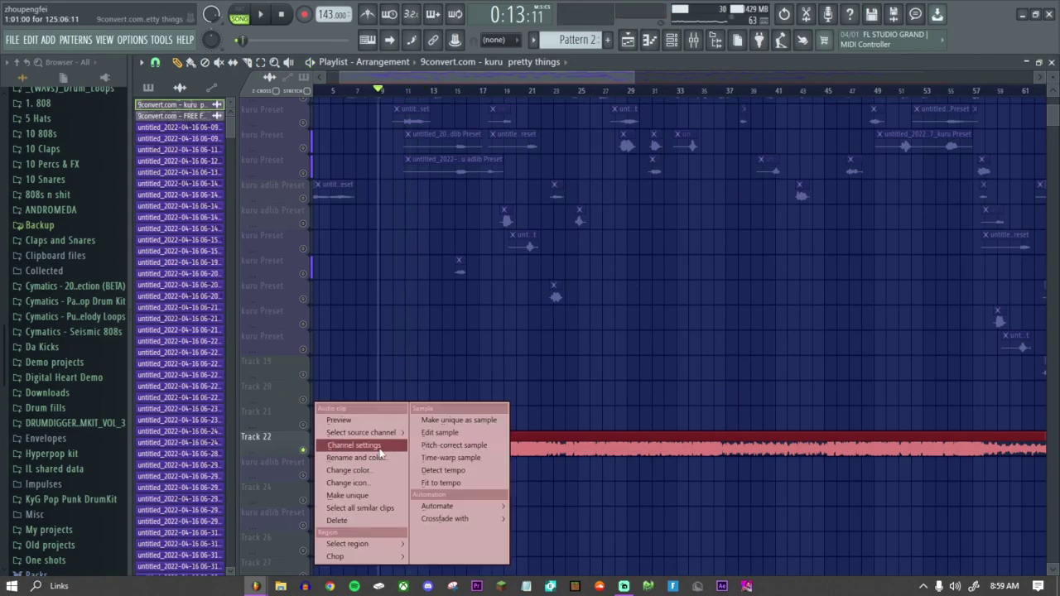
left_click(355, 440)
right_click(435, 290)
left_click(454, 294)
left_click(579, 210)
key("space")
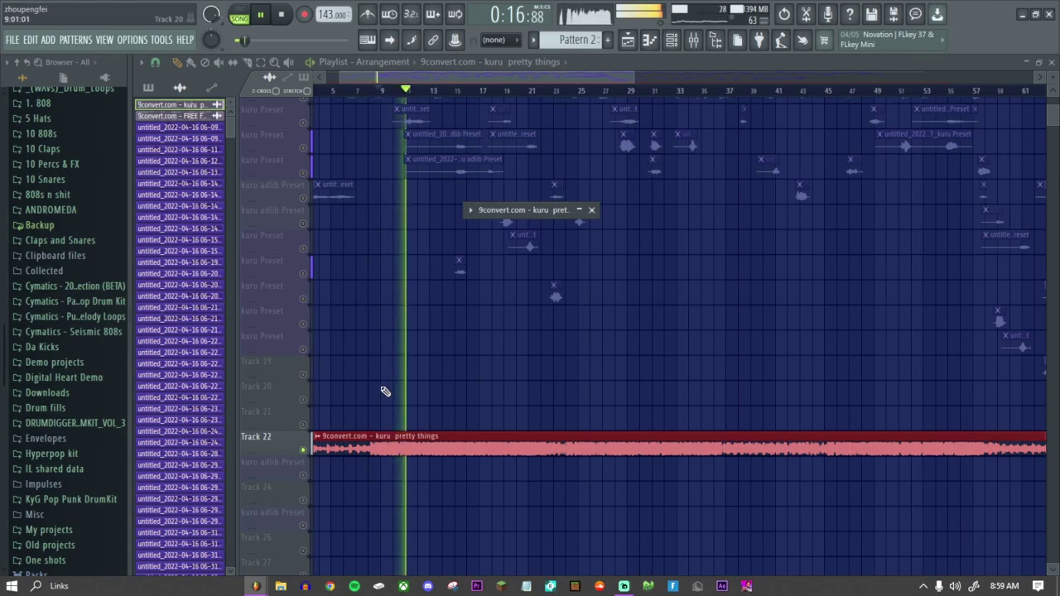
Stop playback and unsolo Track 22 so all tracks of the arrangement are active
key("space")
scroll(431, 508, "up", 5)
scroll(432, 509, "up", 2)
right_click(304, 250)
scroll(402, 490, "up", 1)
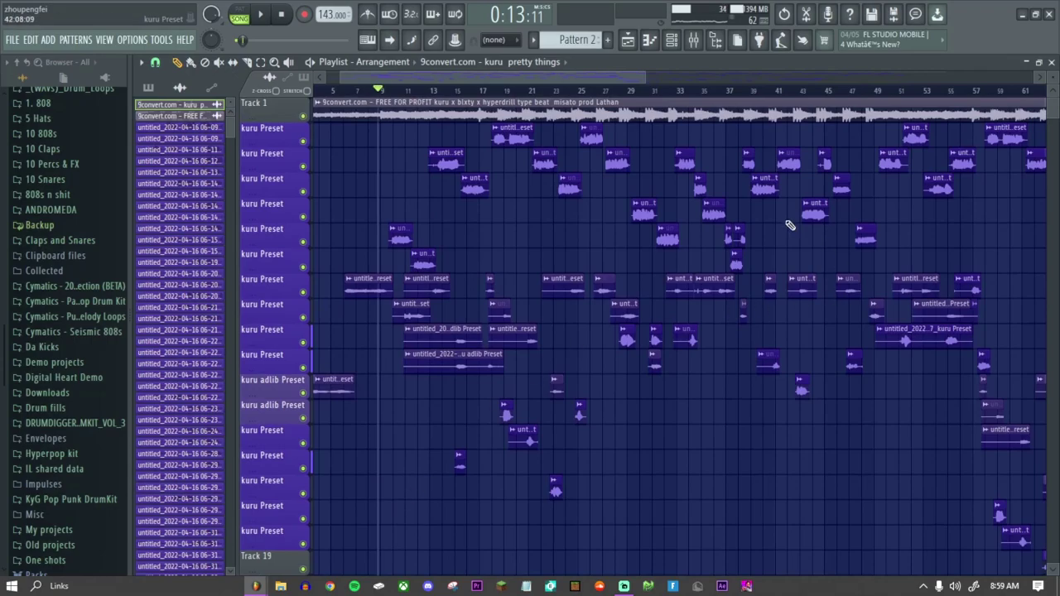
Play the full vocal arrangement with the beat from about bar 13 and stop playback
key("space")
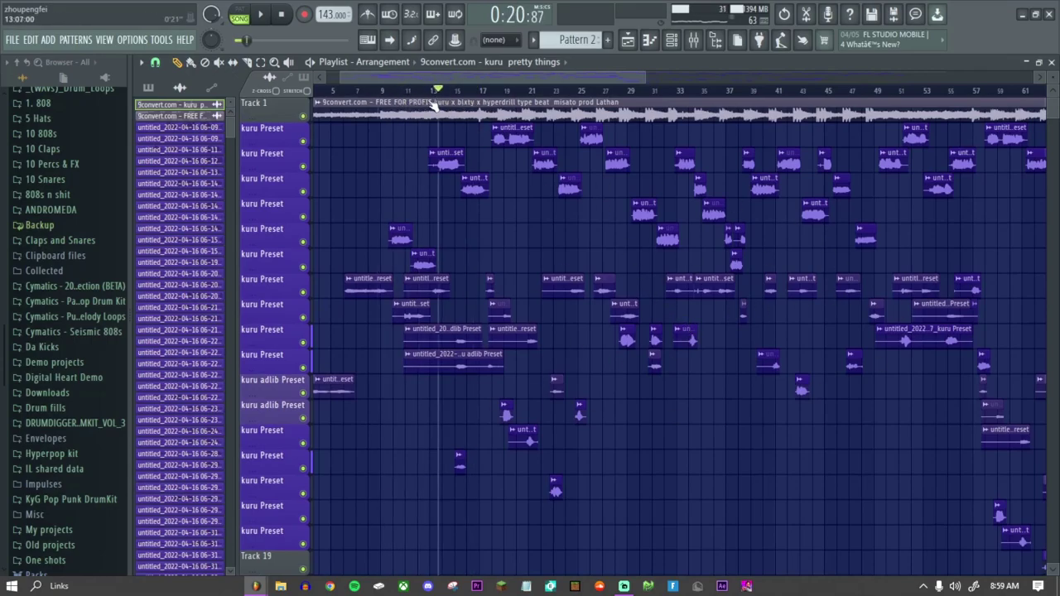
scroll(520, 96, "up", 5)
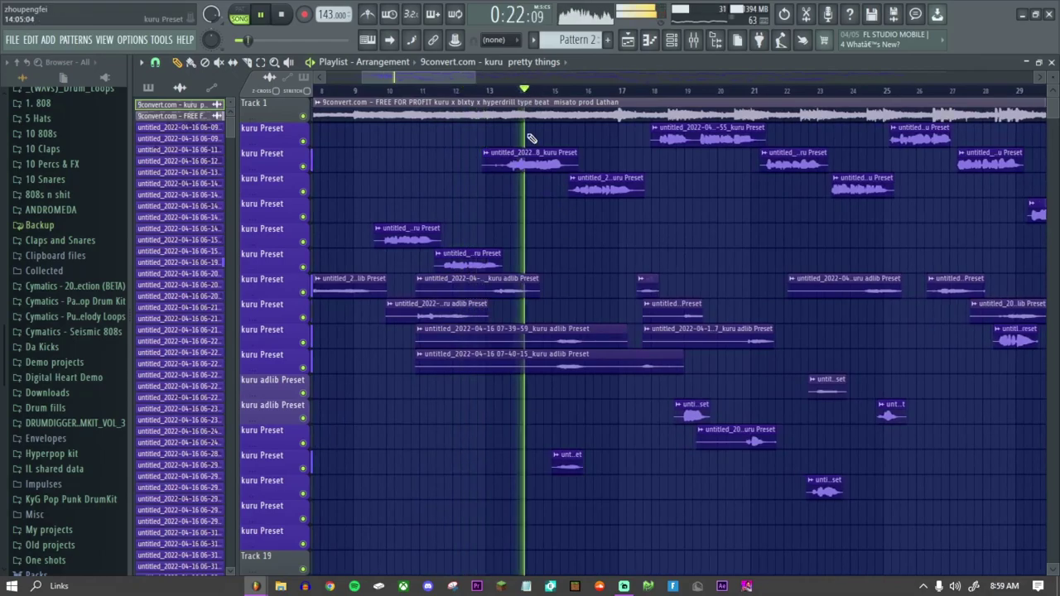
scroll(520, 97, "down", 5)
key("space")
scroll(405, 545, "down", 1)
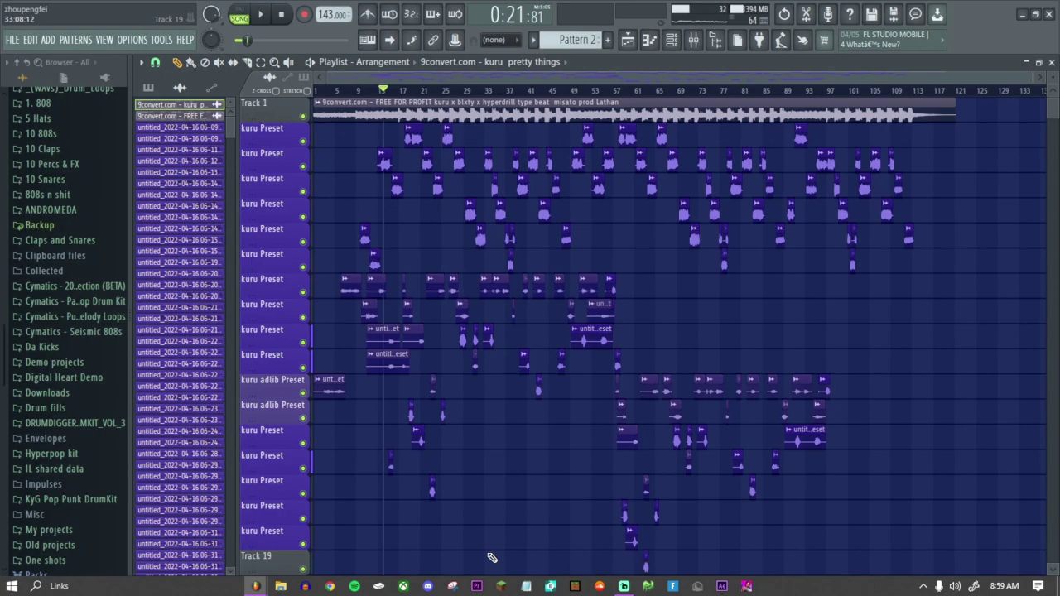
Switch to the project window with the bruggghhwav clip and inspect the clip through to its end on Track 1
mouse_move(255, 585)
left_click(325, 527)
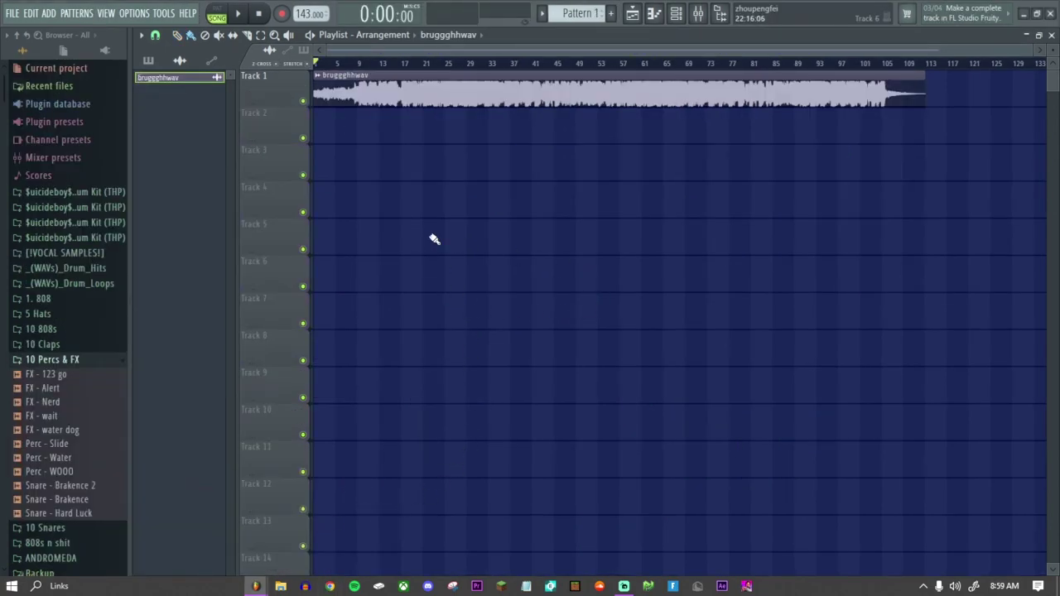
left_click_drag(417, 64, 774, 128)
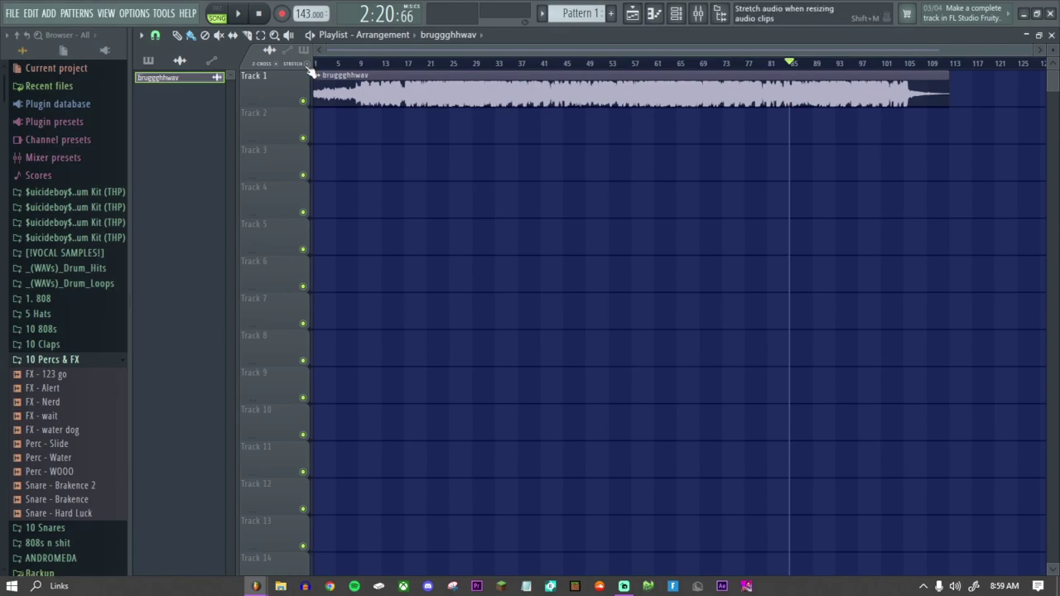
scroll(982, 189, "up", 8)
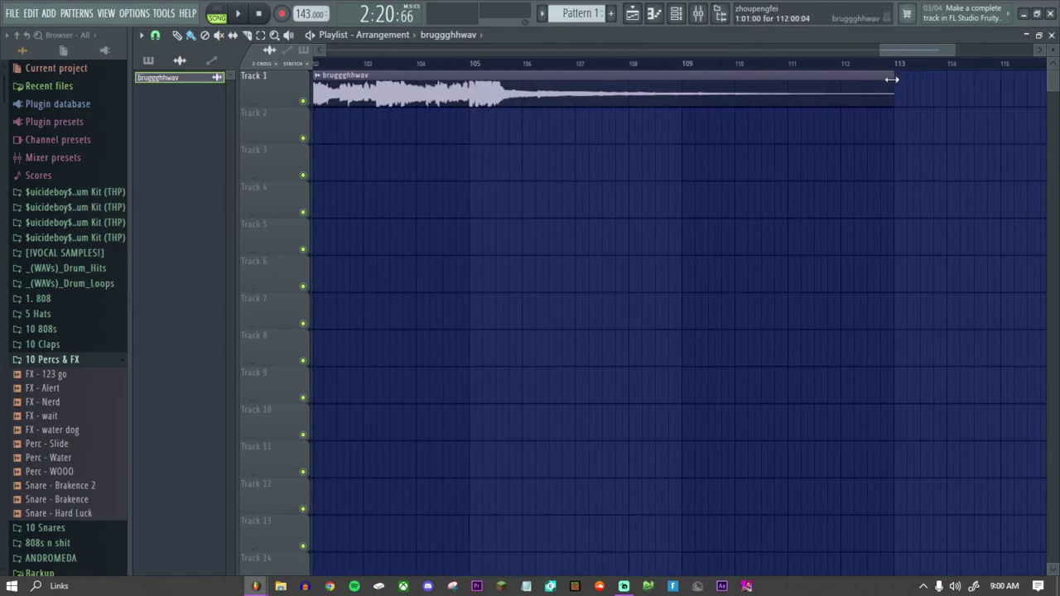
left_click_drag(880, 48, 315, 48)
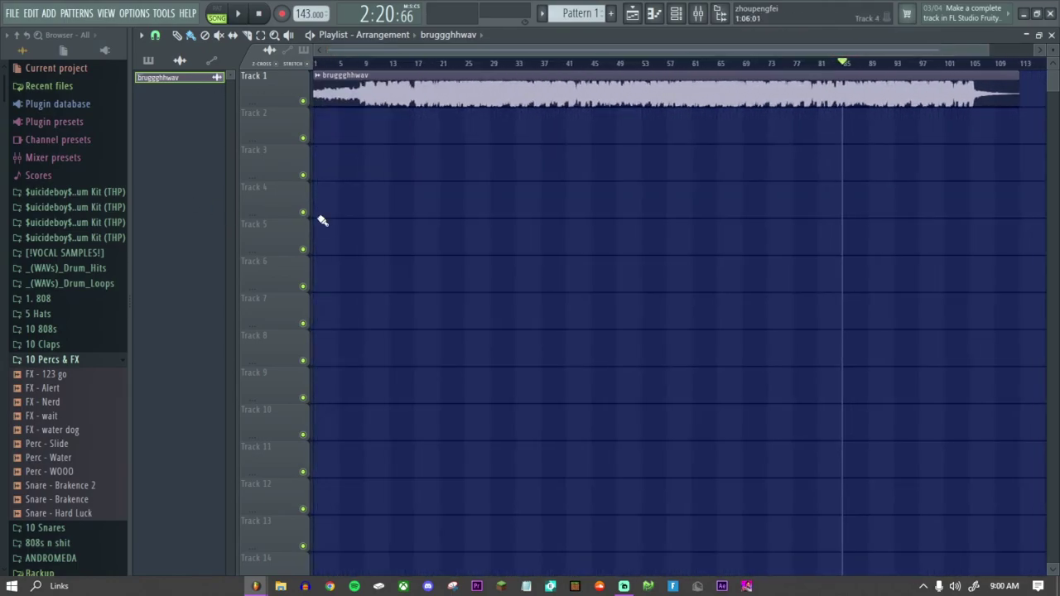
Play the bruggghhwav clip from about bar 8 and stop playback
left_click_drag(381, 66, 356, 65)
key("space")
scroll(342, 250, "up", 3, "ctrl")
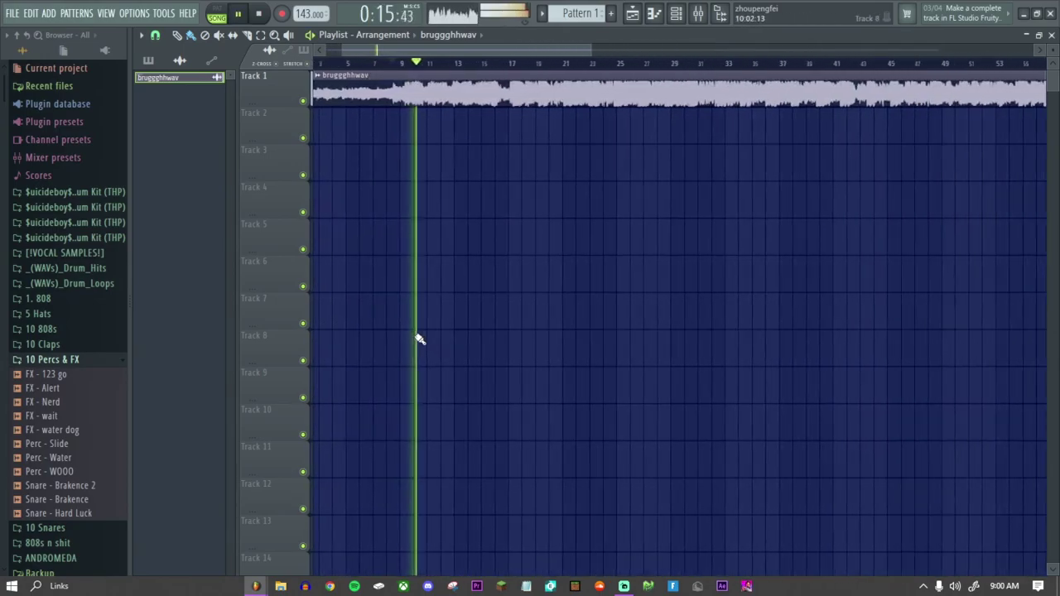
scroll(414, 343, "up", 1, "ctrl")
scroll(414, 359, "down", 4, "ctrl")
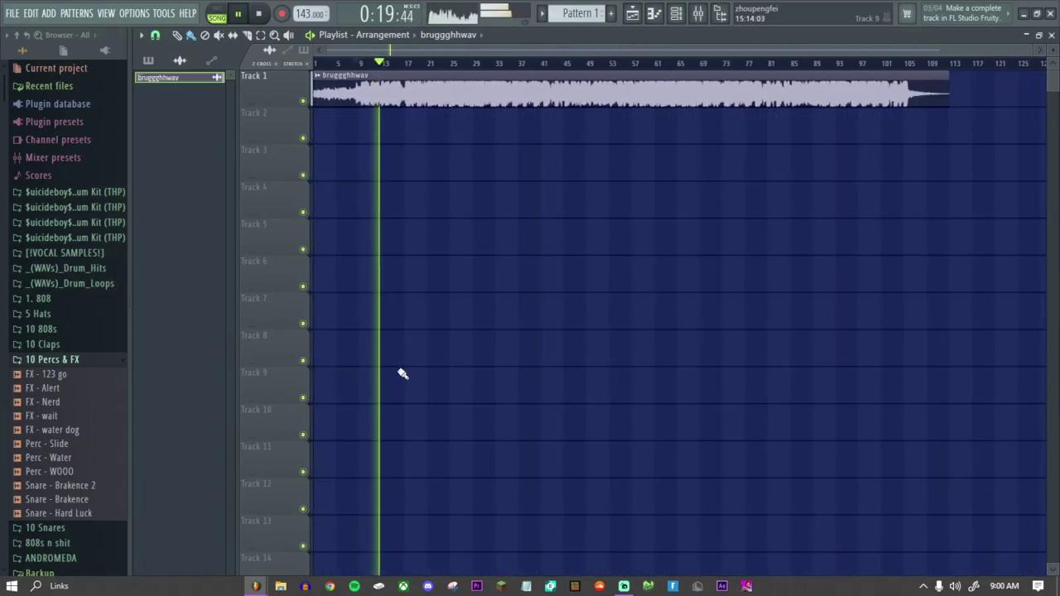
scroll(425, 395, "up", 1, "ctrl")
scroll(426, 395, "down", 1, "ctrl")
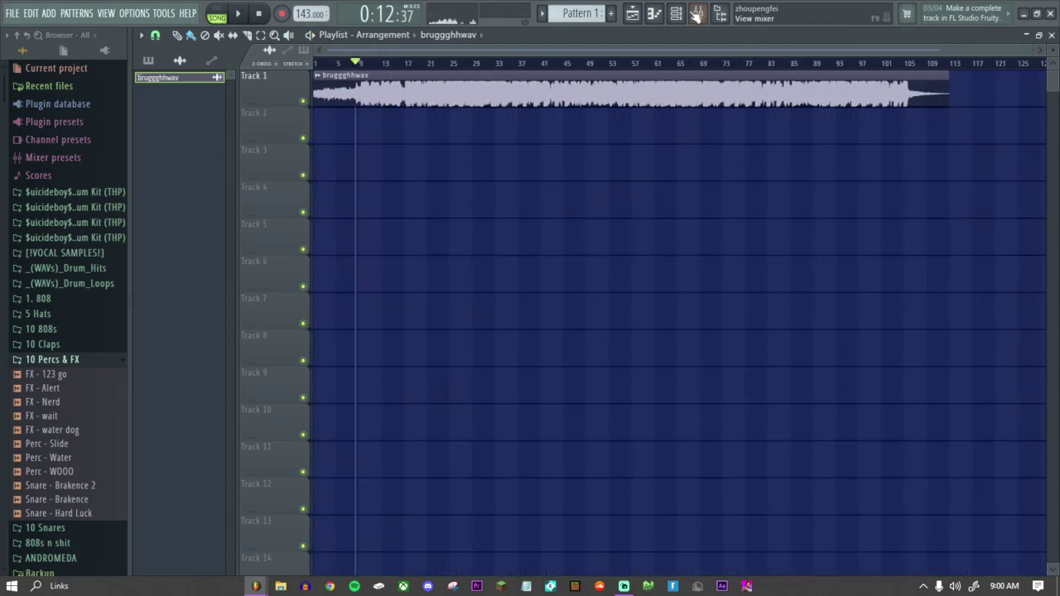
Examine the High End Master effect chain in the mixer, and play another section of the bruggghhwav clip from about bar 17
left_click(696, 14)
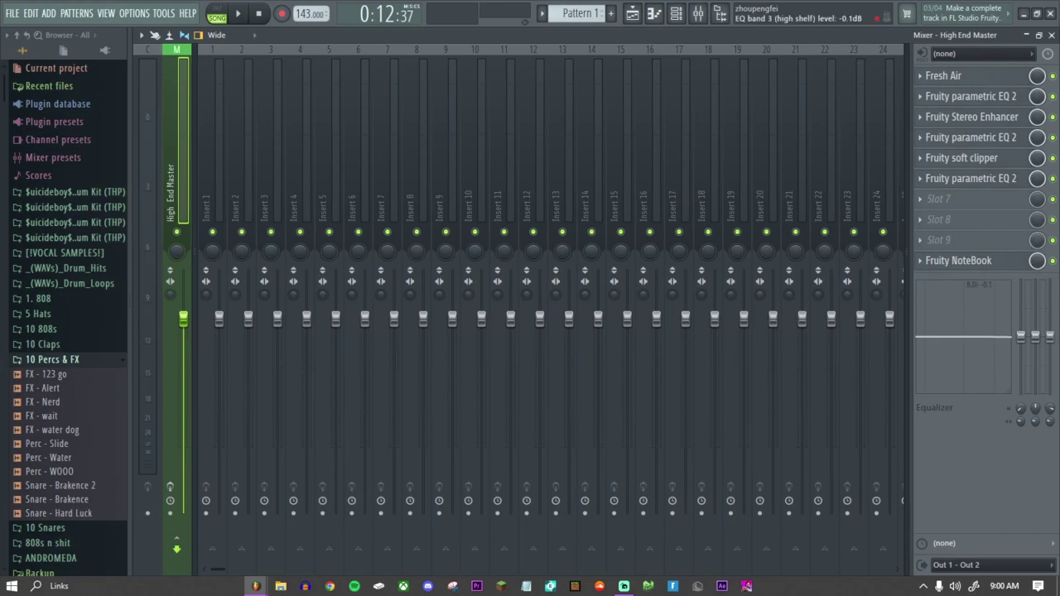
left_click(634, 13)
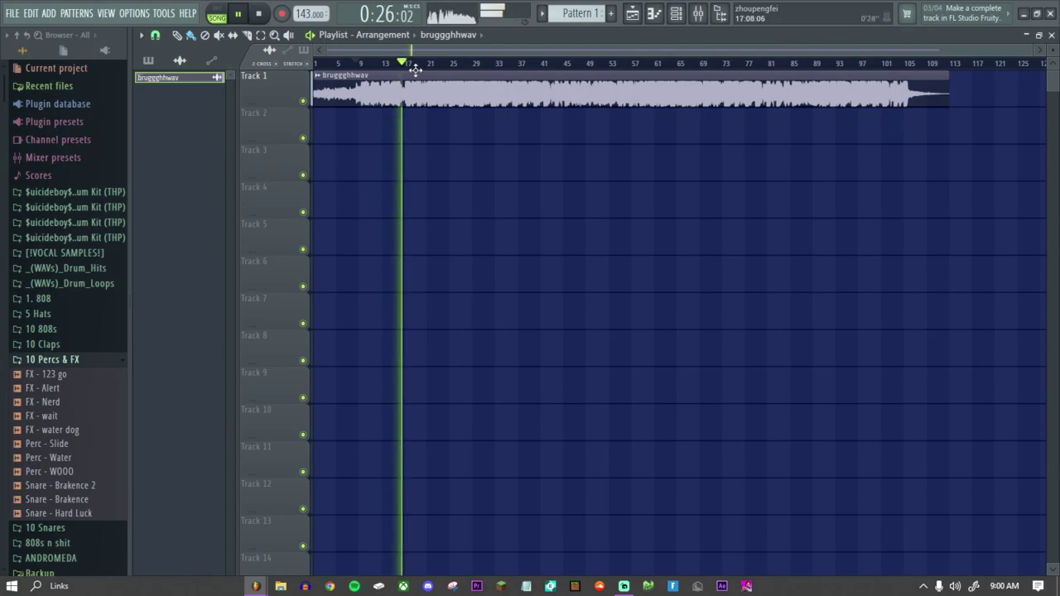
scroll(421, 323, "up", 3)
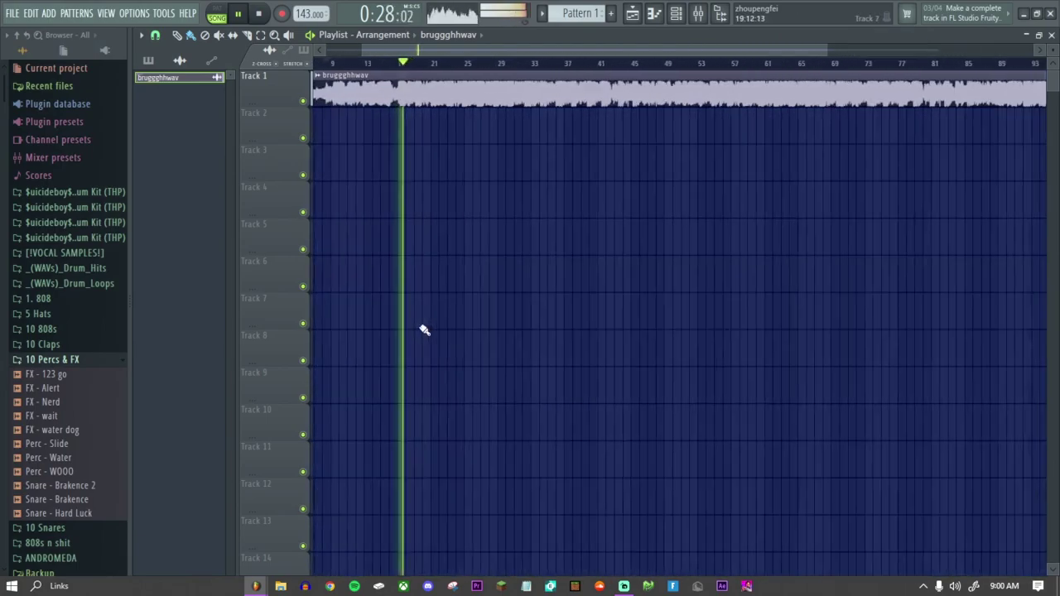
scroll(422, 331, "down", 3)
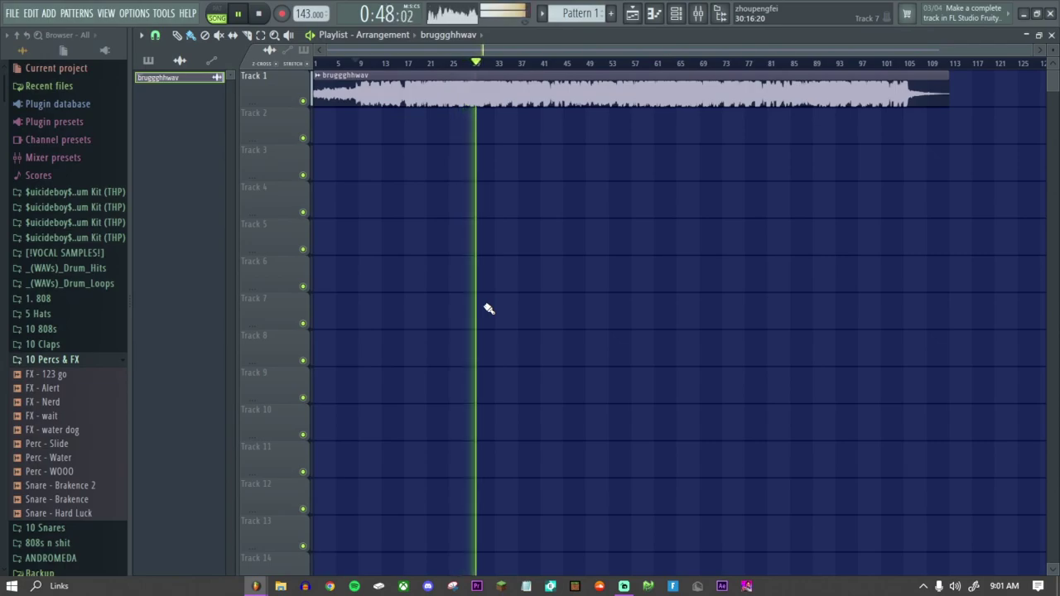
key("space")
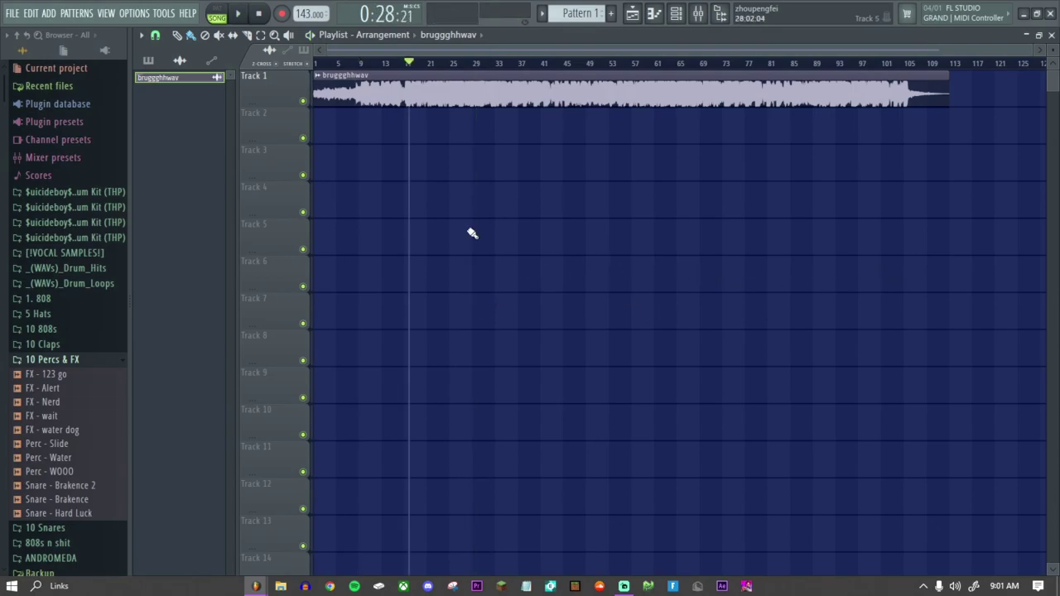
Switch back to the kuru vocals project and show the effect chain of the kuru Preset on mixer track 11
mouse_move(255, 586)
left_click(196, 531)
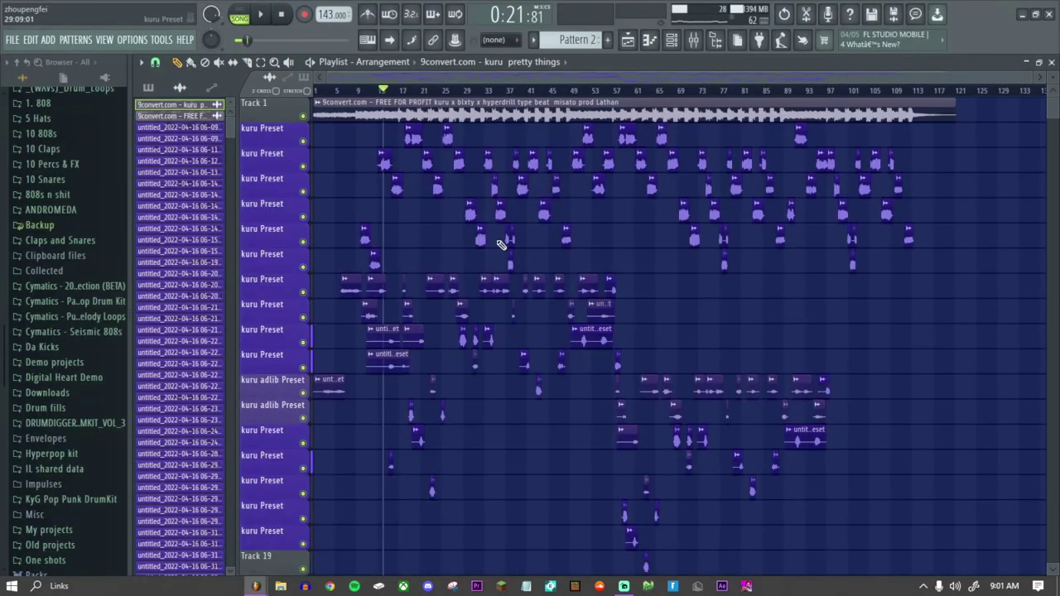
left_click(700, 45)
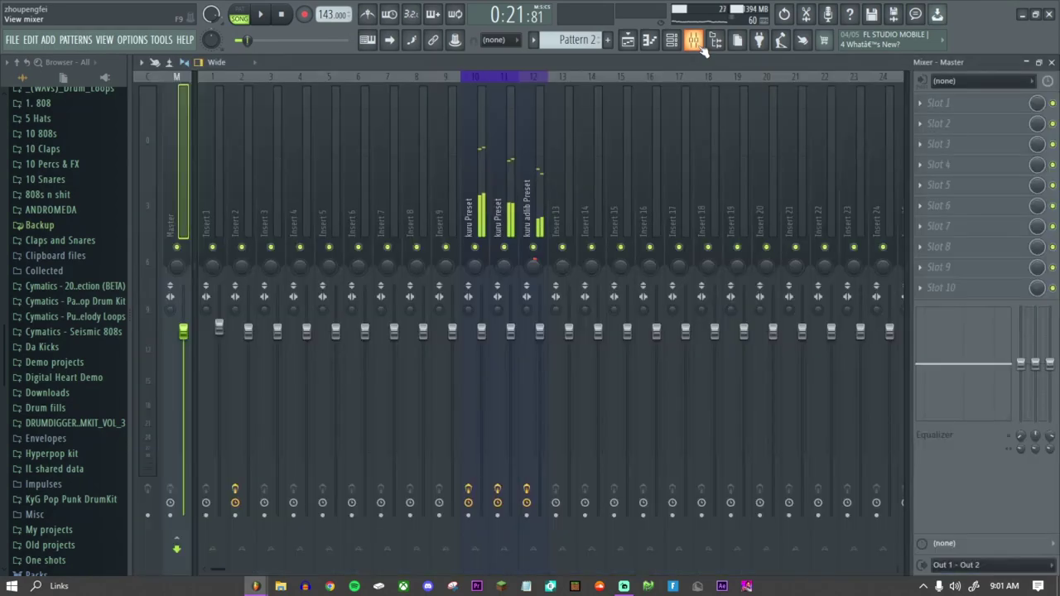
left_click(514, 184)
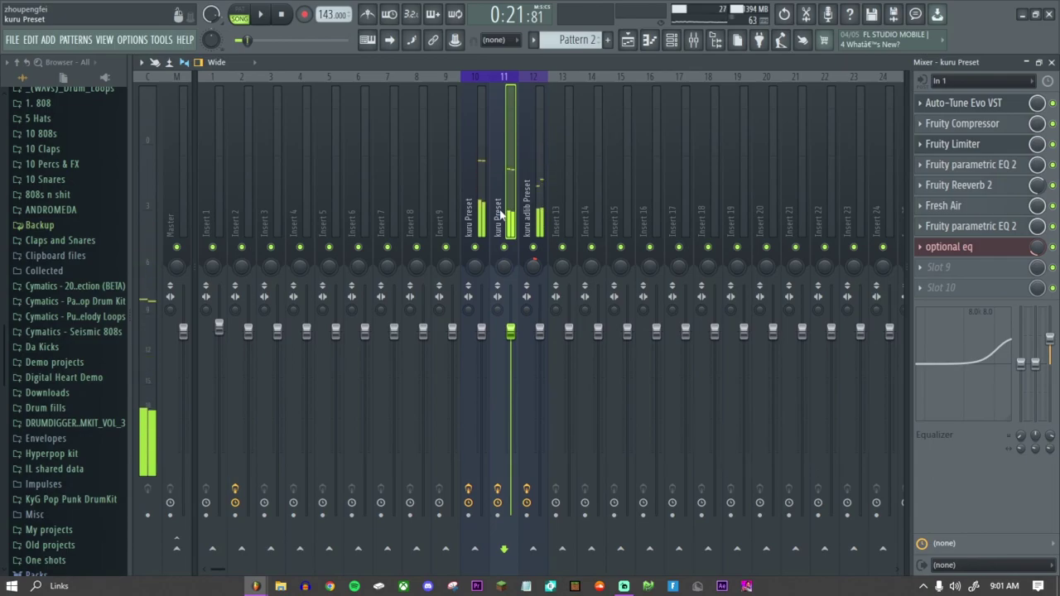
left_click(526, 210)
left_click(507, 212)
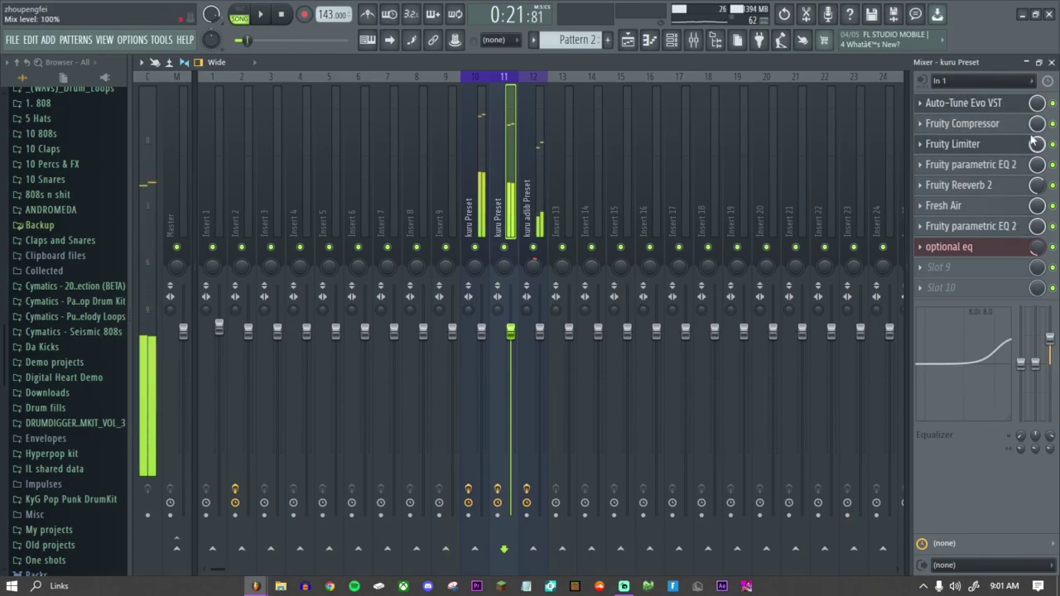
Examine the settings of Fruity Compressor, Fruity Limiter and the first Fruity parametric EQ 2 on the kuru Preset track
left_click(989, 125)
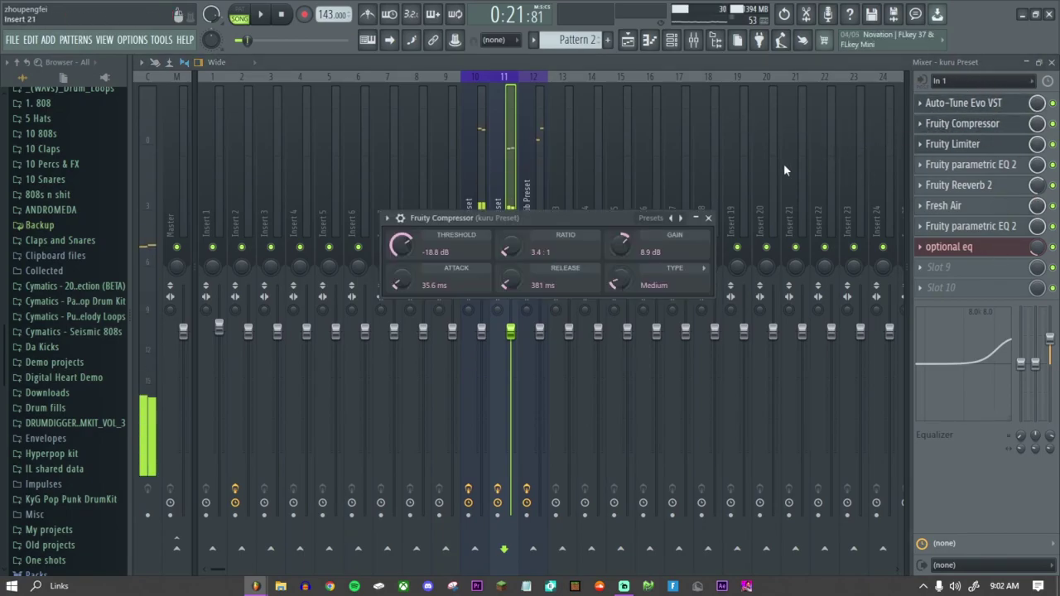
left_click(979, 144)
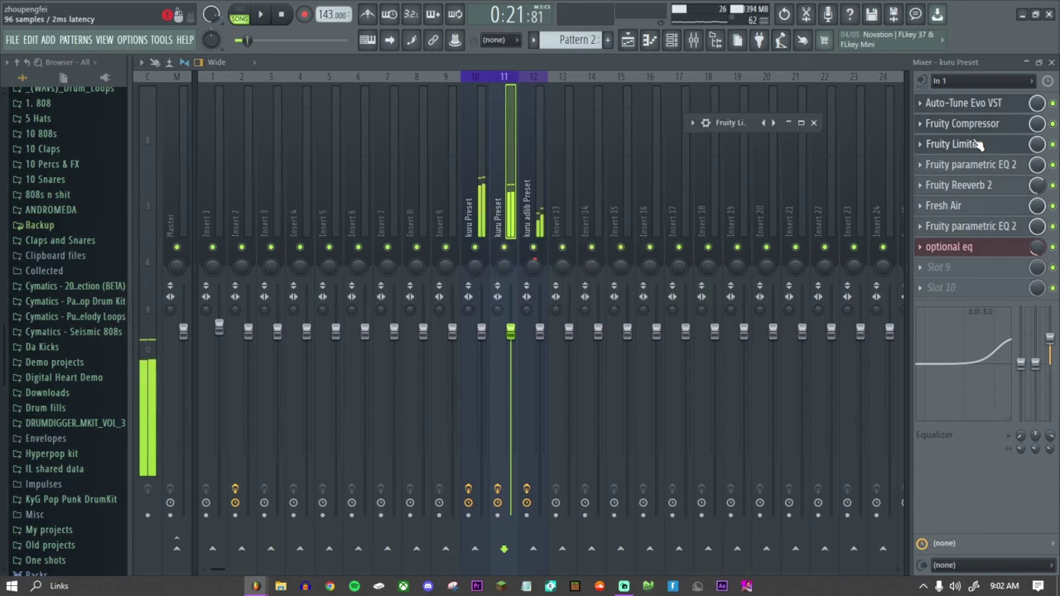
left_click(800, 123)
left_click(1039, 64)
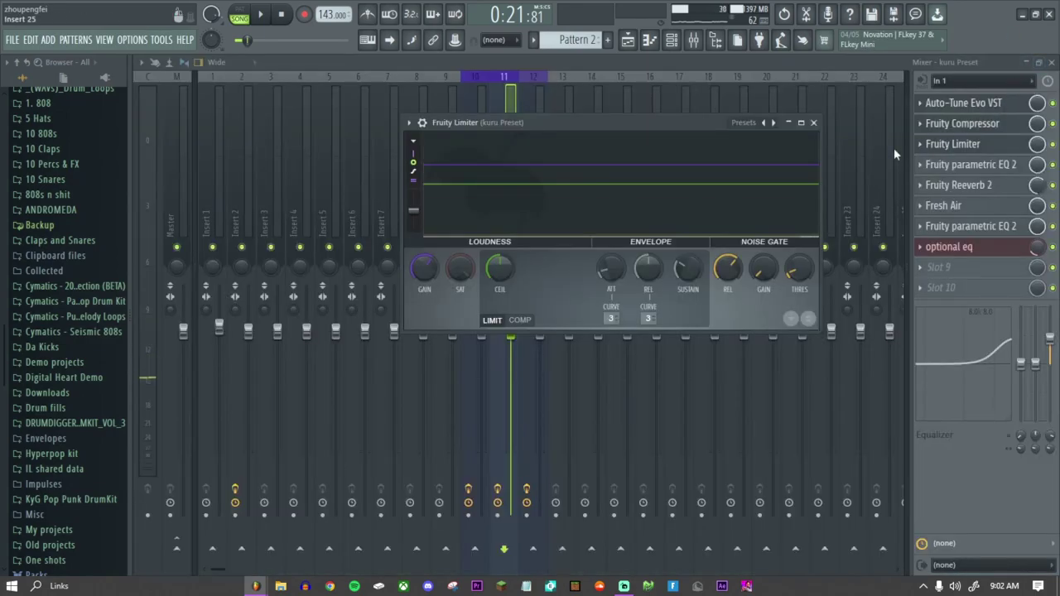
left_click(970, 164)
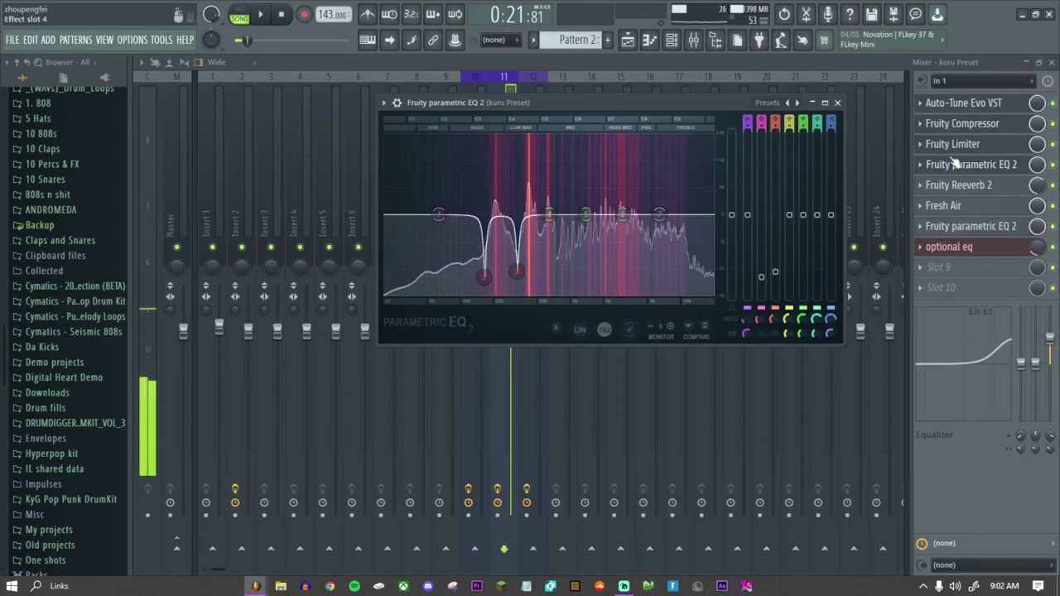
Examine Fruity Reeverb 2, Fresh Air, the second Fruity parametric EQ 2 and the optional eq on the kuru Preset track, and close the plugin window
left_click(977, 187)
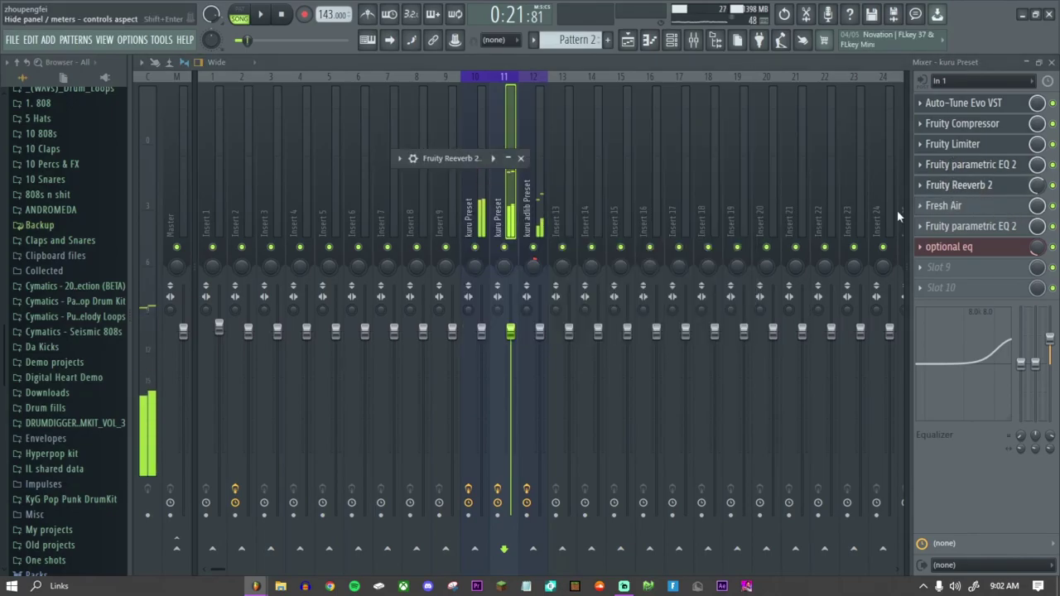
left_click(510, 162)
left_click(944, 206)
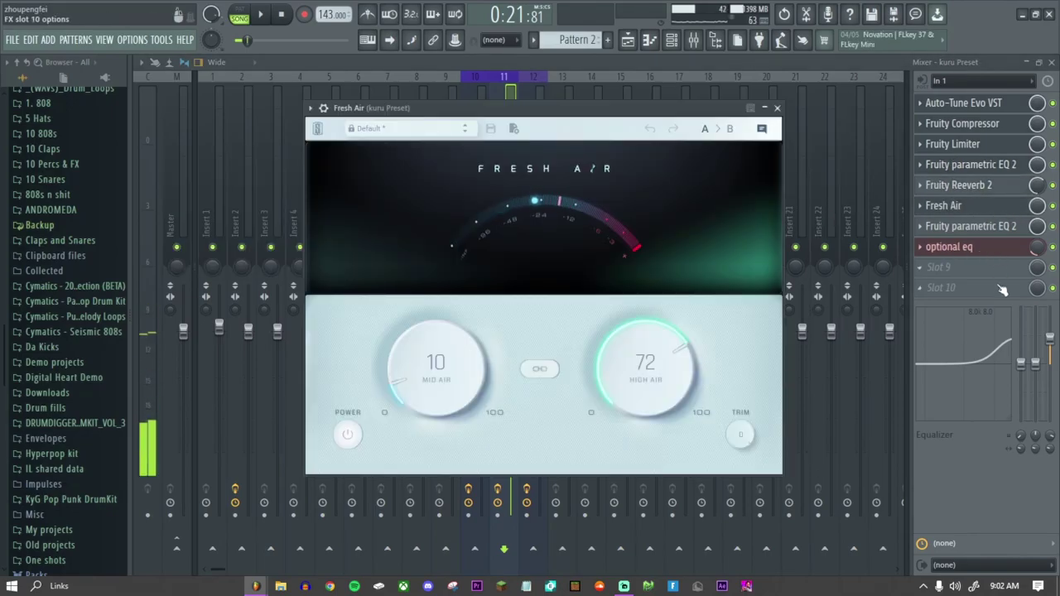
left_click(984, 233)
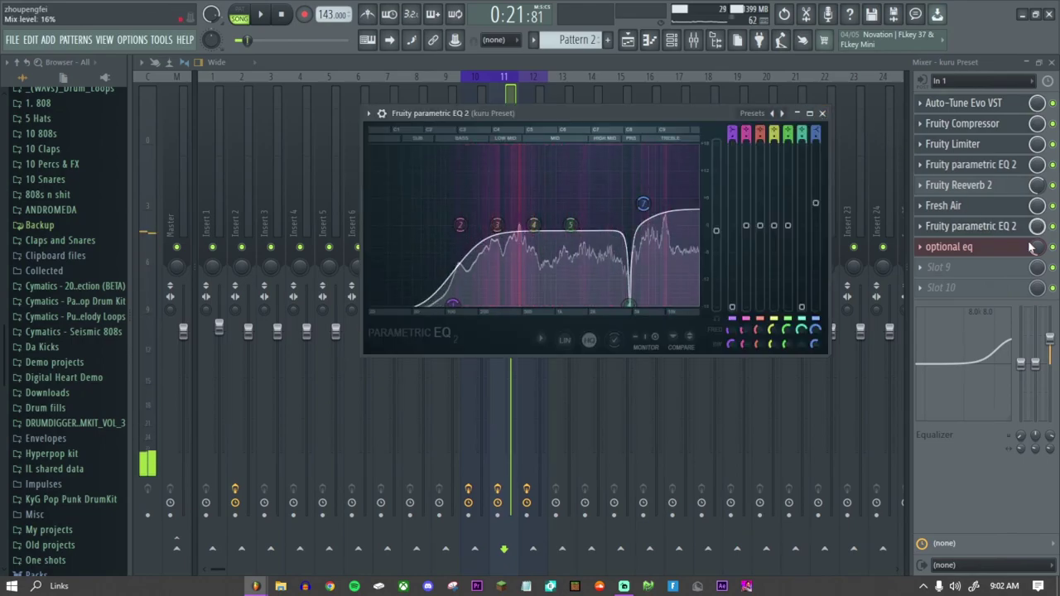
left_click(954, 248)
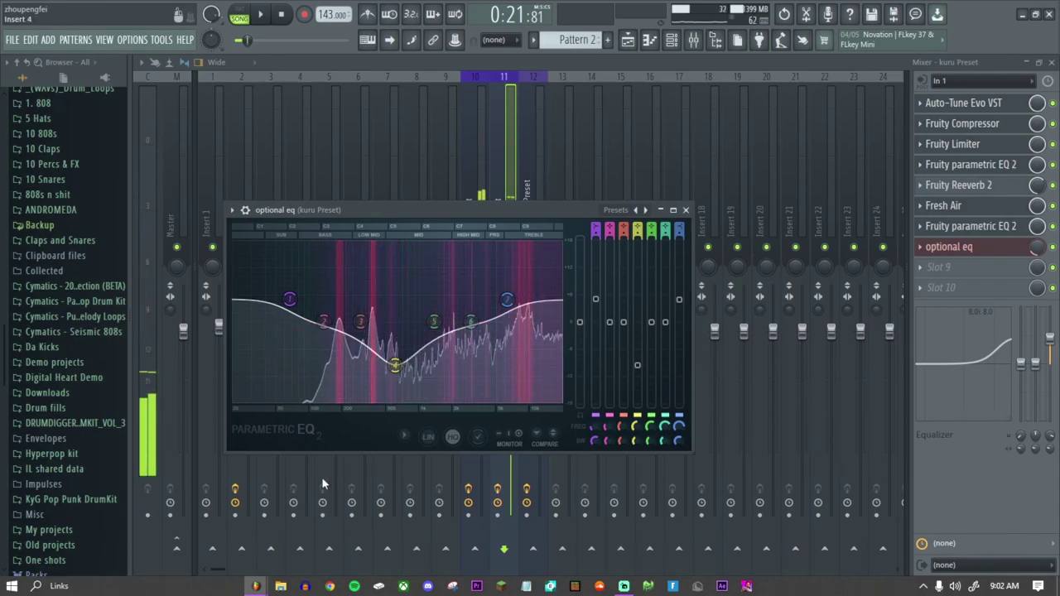
left_click(686, 211)
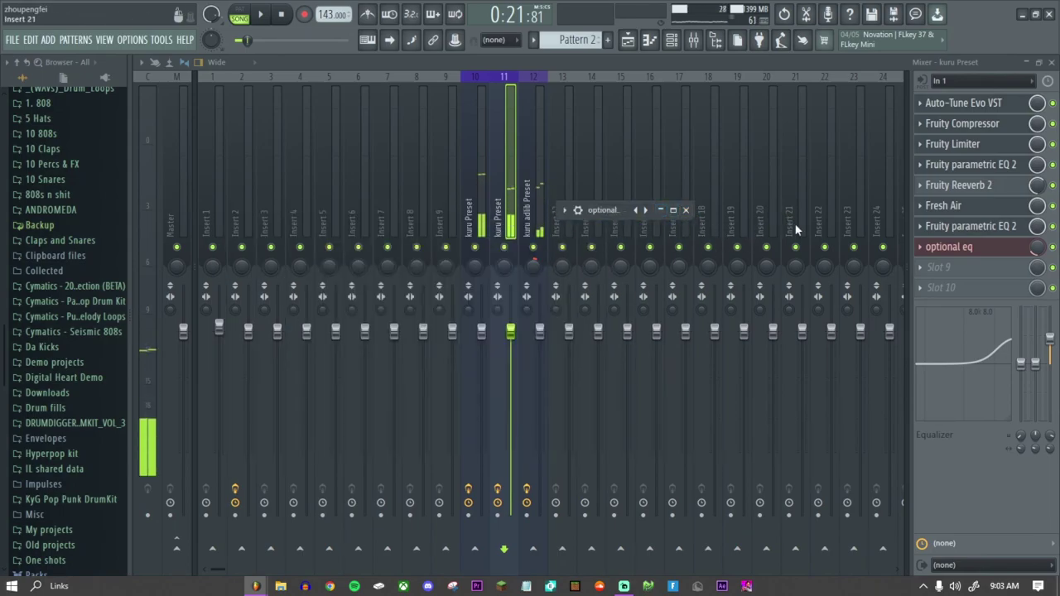
Show the effect chain of the kuru adlib Preset on mixer track 12
left_click(534, 229)
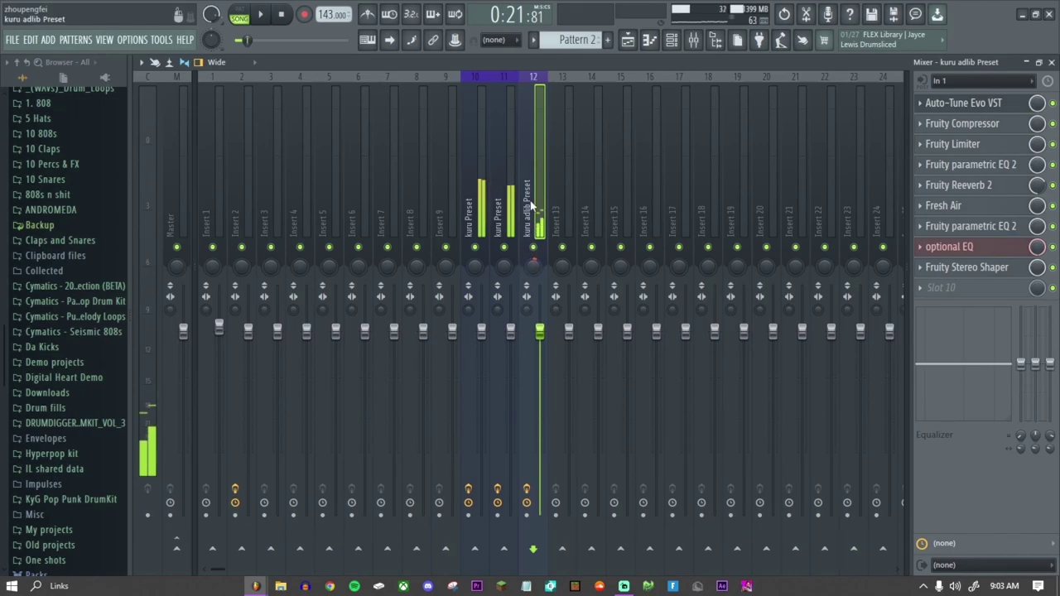